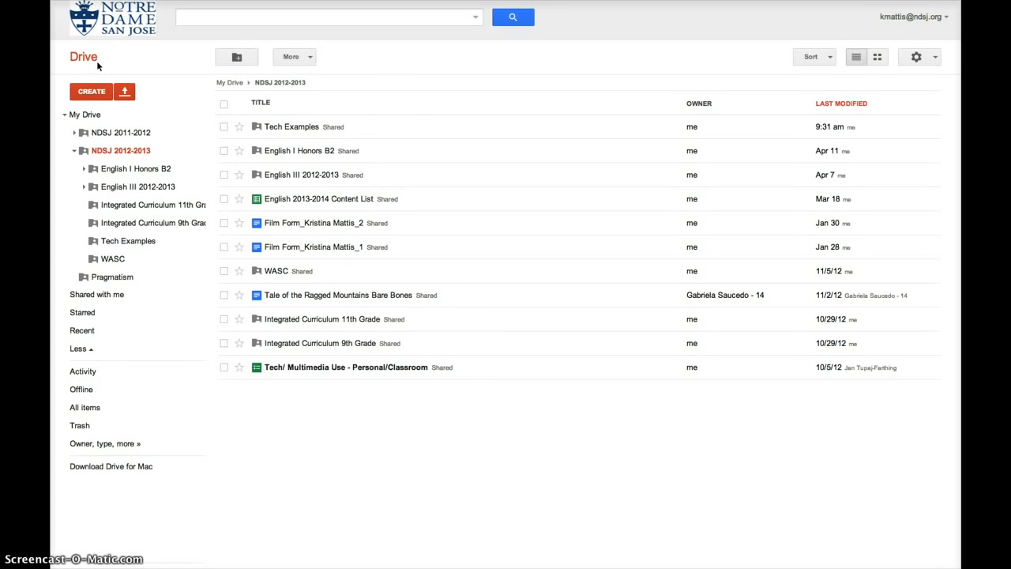
# Create a new form in the NDSJ 2012-2013 folder, sharing it like the folder.
pyautogui.click(95, 91)
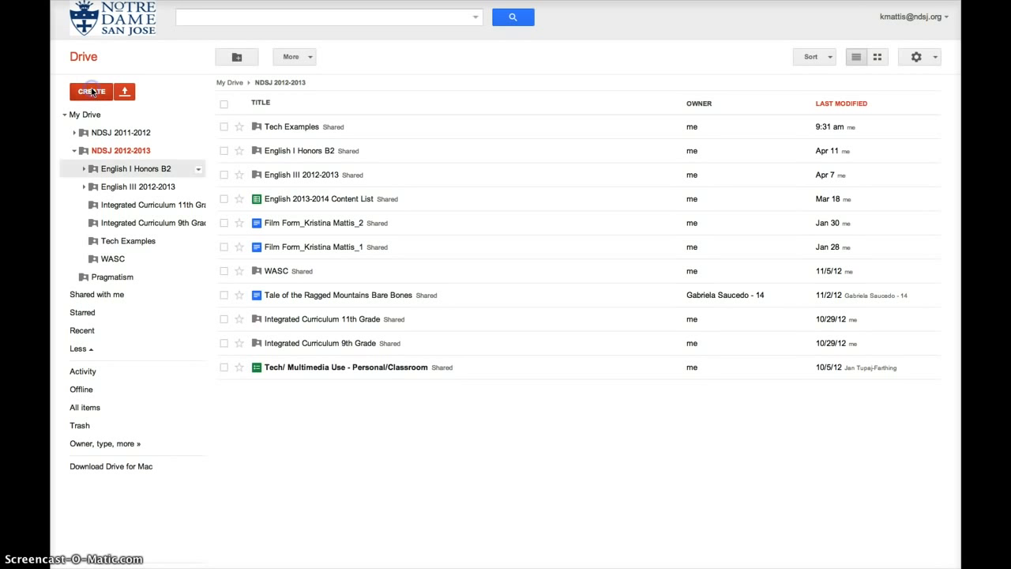
pyautogui.click(92, 92)
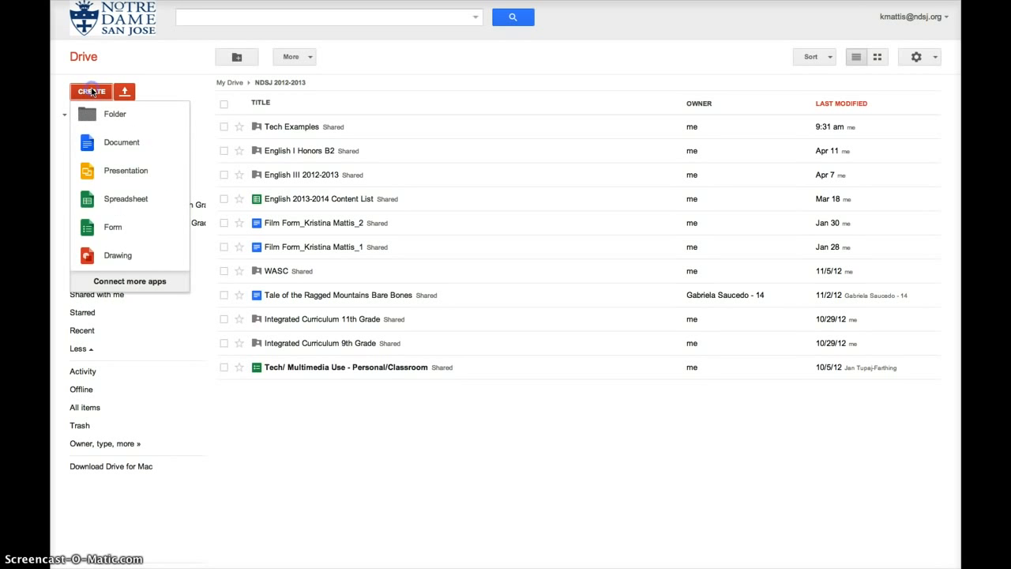
pyautogui.click(122, 231)
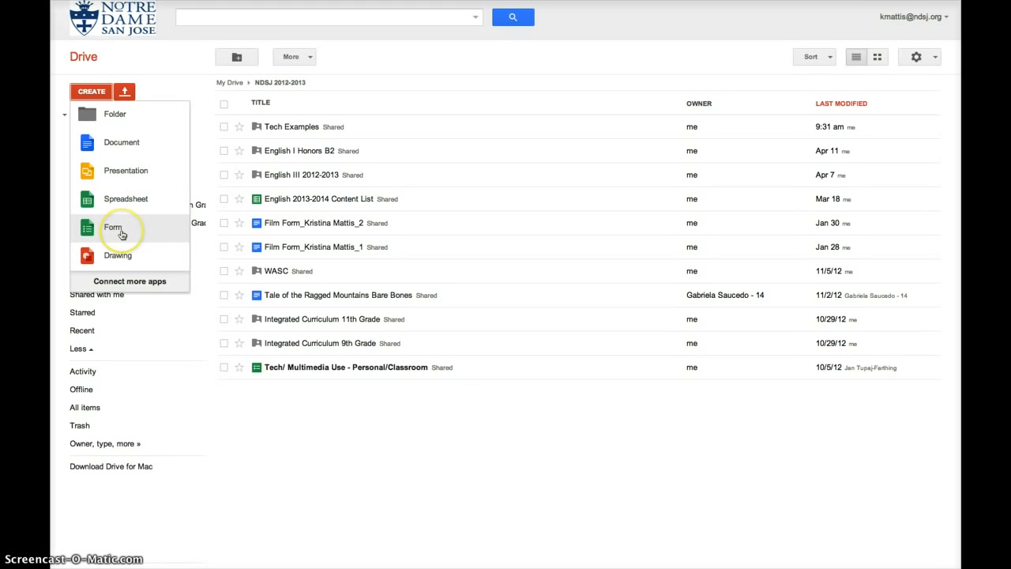
pyautogui.click(423, 301)
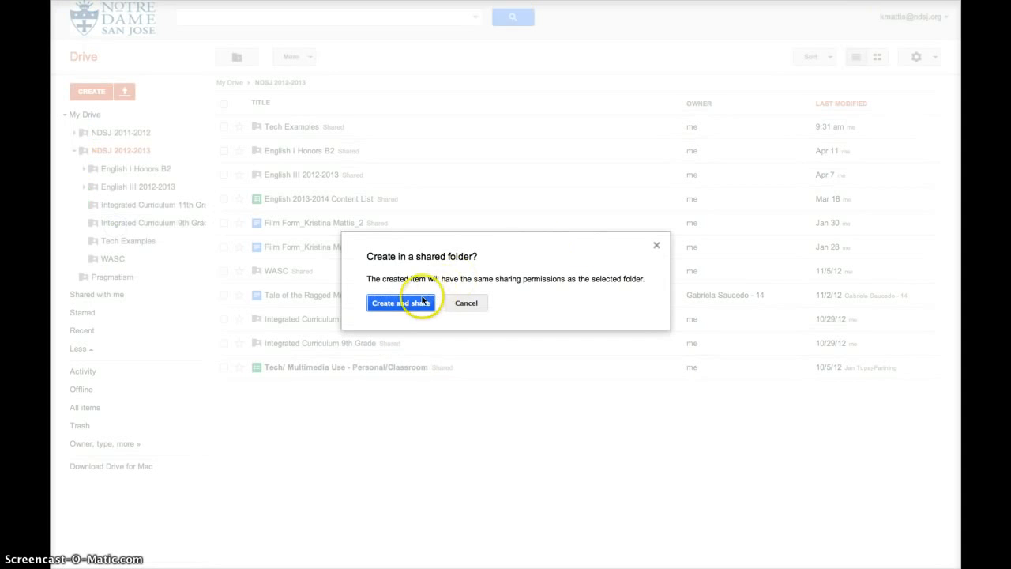
# Title the new form 'Flubaroo Example_2' and confirm the Default theme.
pyautogui.click(471, 215)
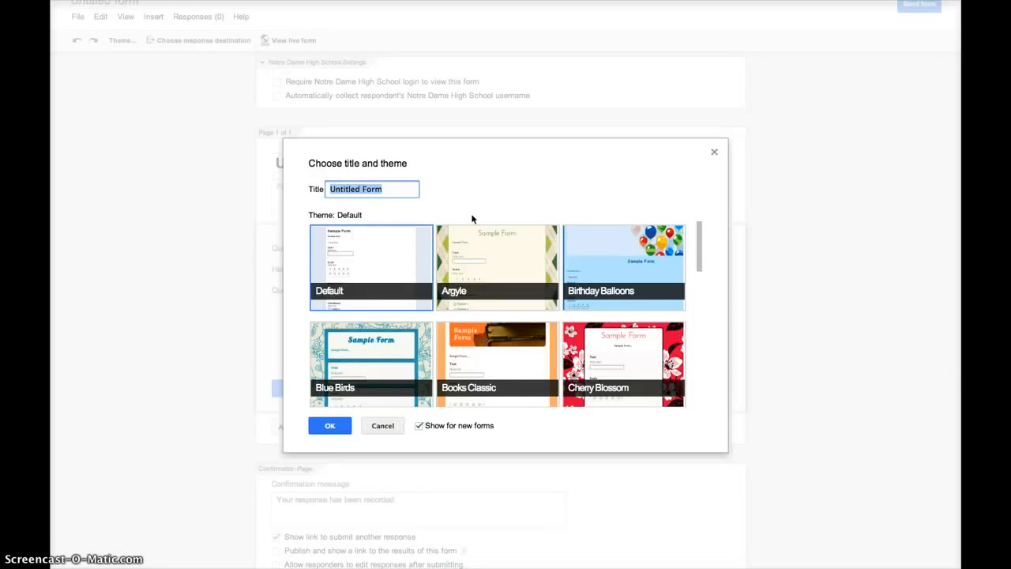
pyautogui.write('Flubaroo Example_2')
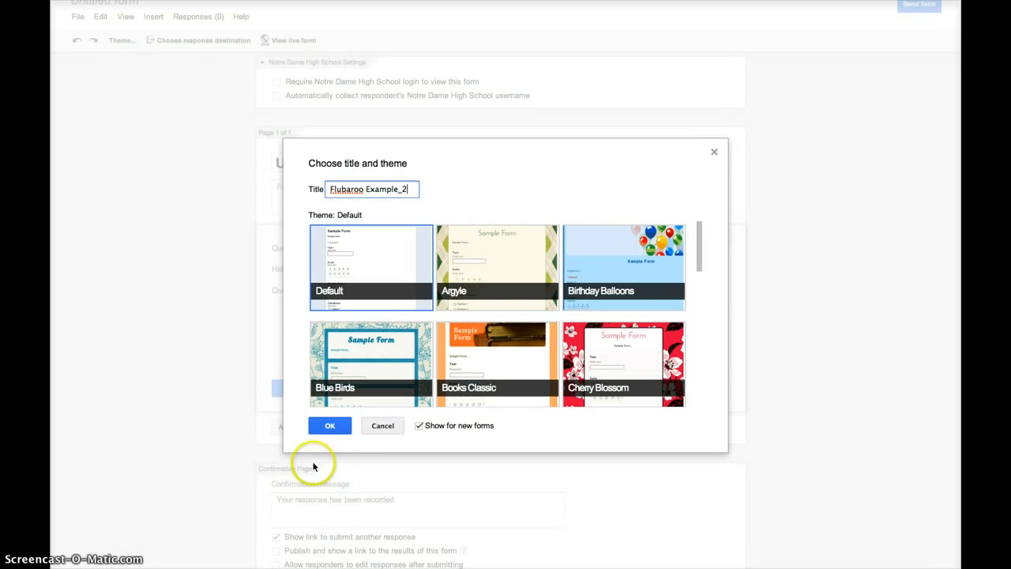
pyautogui.click(331, 427)
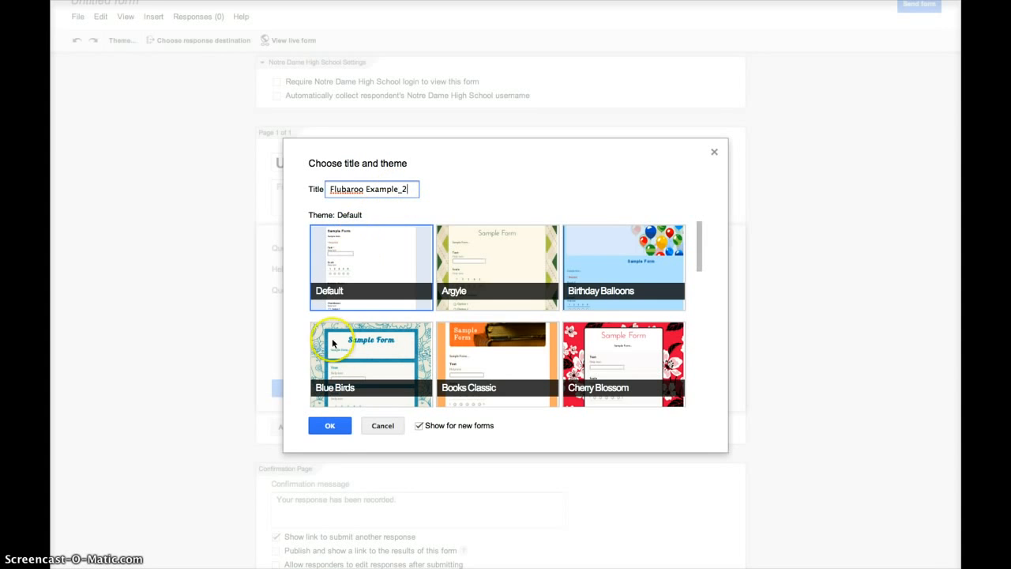
pyautogui.click(329, 425)
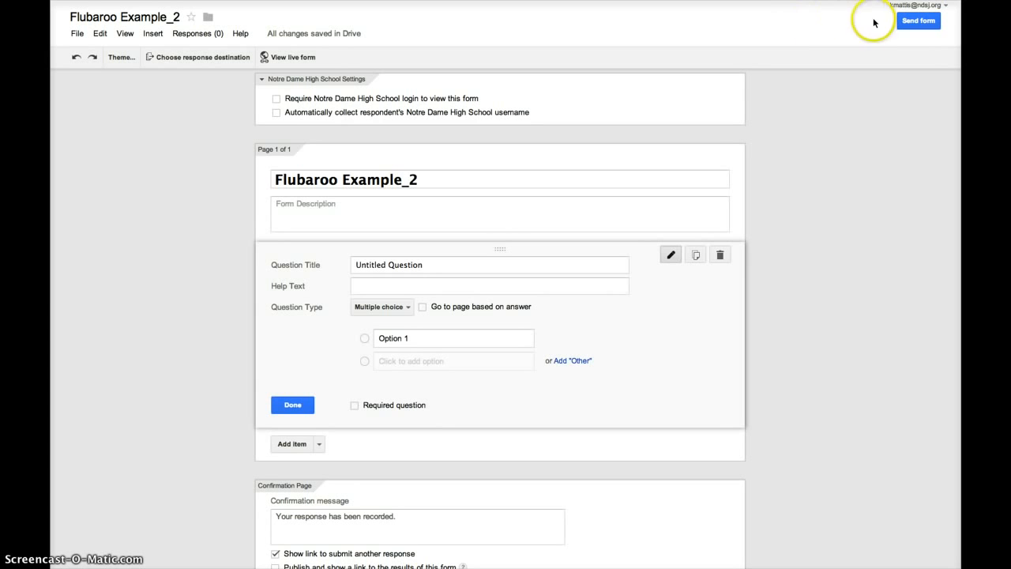
# Require school login, collect usernames, and add the description 'April 16, 2013 Presentation'.
pyautogui.click(834, 343)
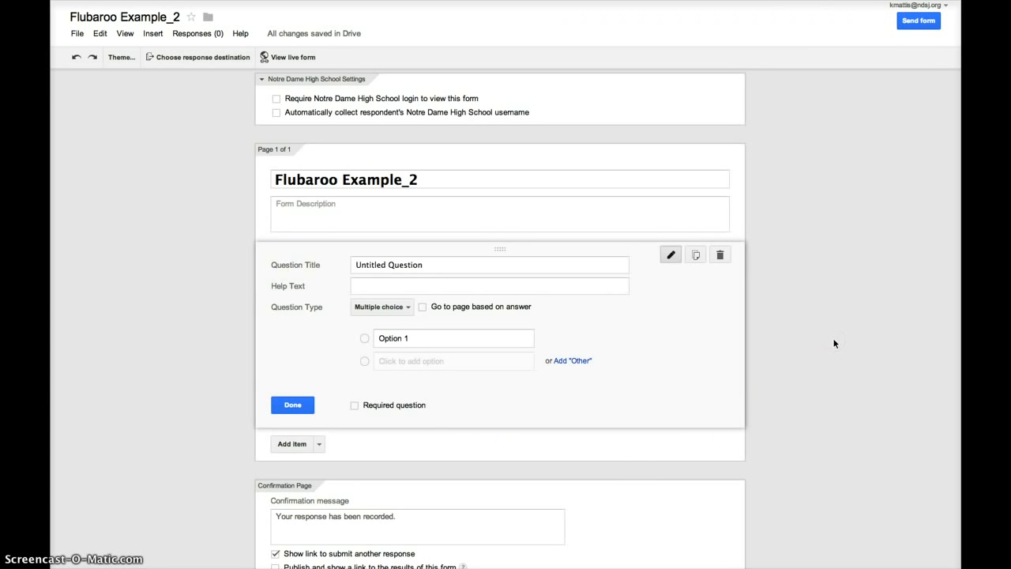
pyautogui.click(276, 113)
pyautogui.click(311, 187)
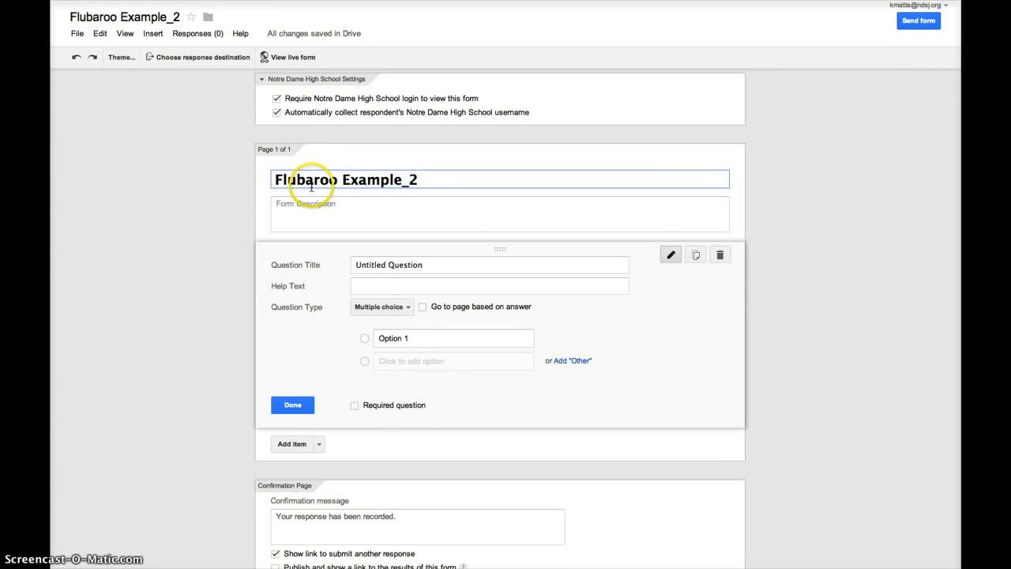
pyautogui.click(310, 203)
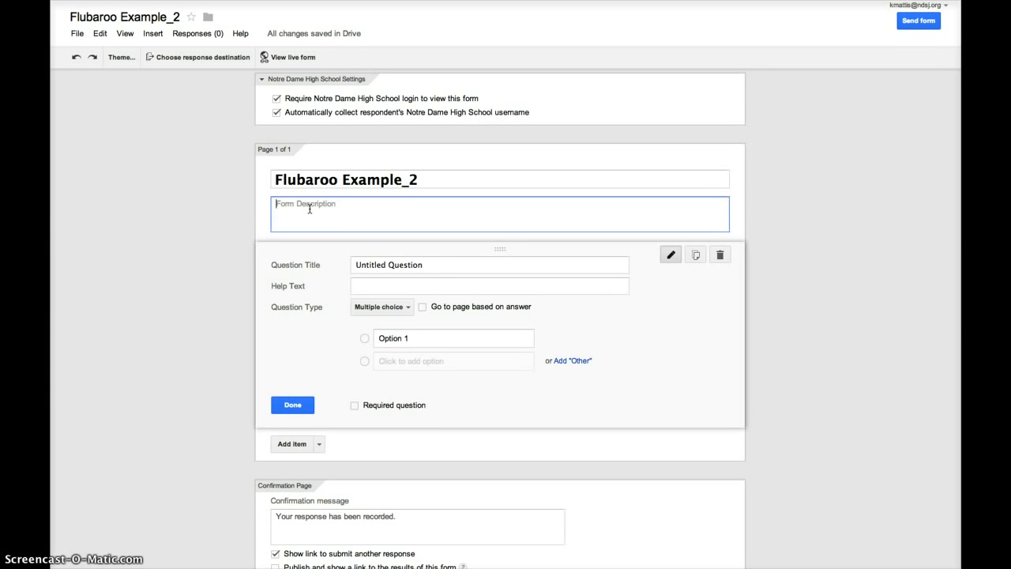
pyautogui.write('April 16, 2013 Prease')
pyautogui.press('BackSpace')
pyautogui.press('BackSpace')
pyautogui.press('BackSpace')
pyautogui.write('sentation')
# Turn the first question into a required short-text question titled 'Last Name'.
pyautogui.click(431, 267)
pyautogui.moveTo(429, 266); pyautogui.dragTo(353, 264)
pyautogui.write('L')
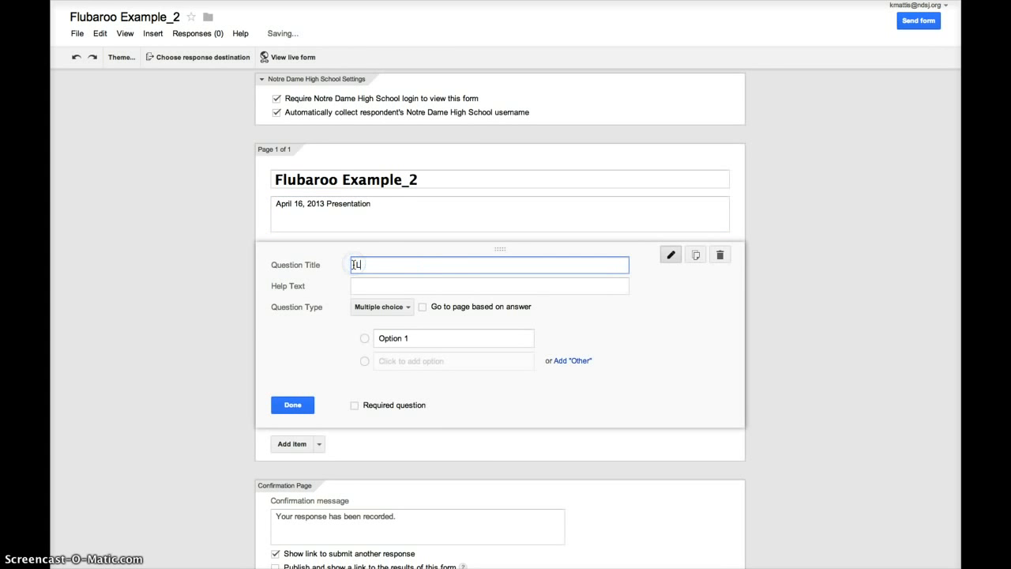
pyautogui.write('ast Name')
pyautogui.click(407, 307)
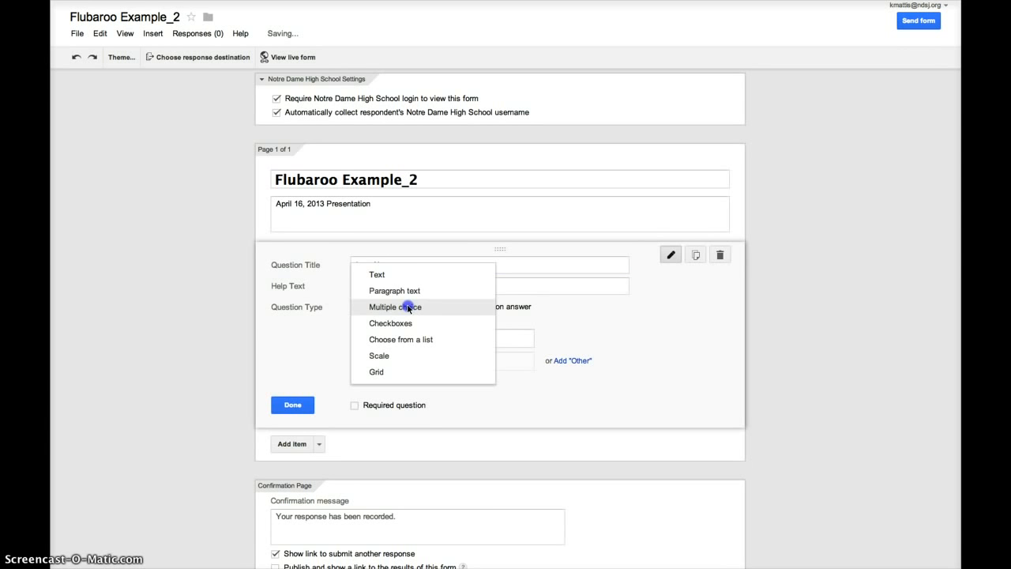
pyautogui.click(378, 274)
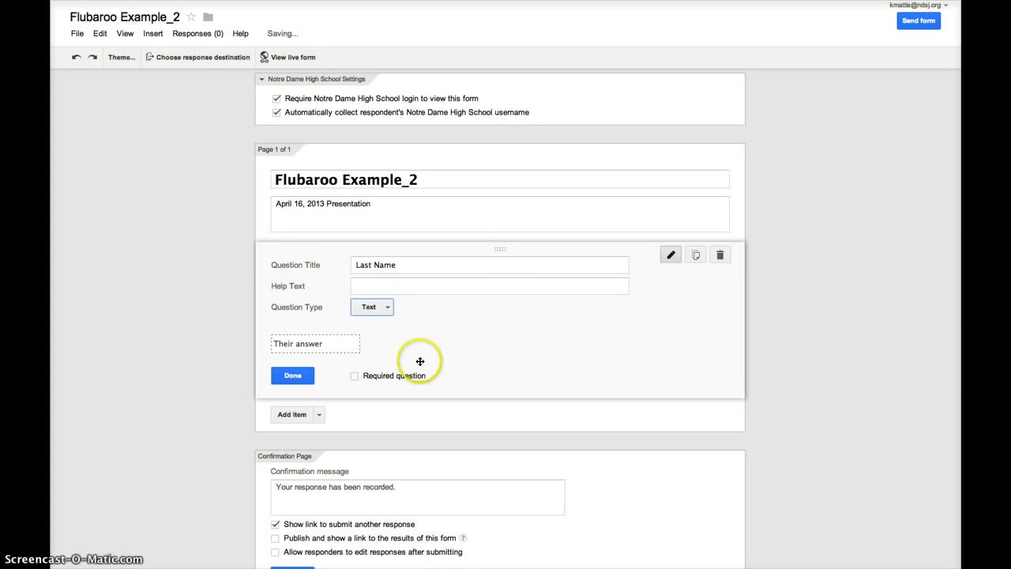
pyautogui.click(355, 376)
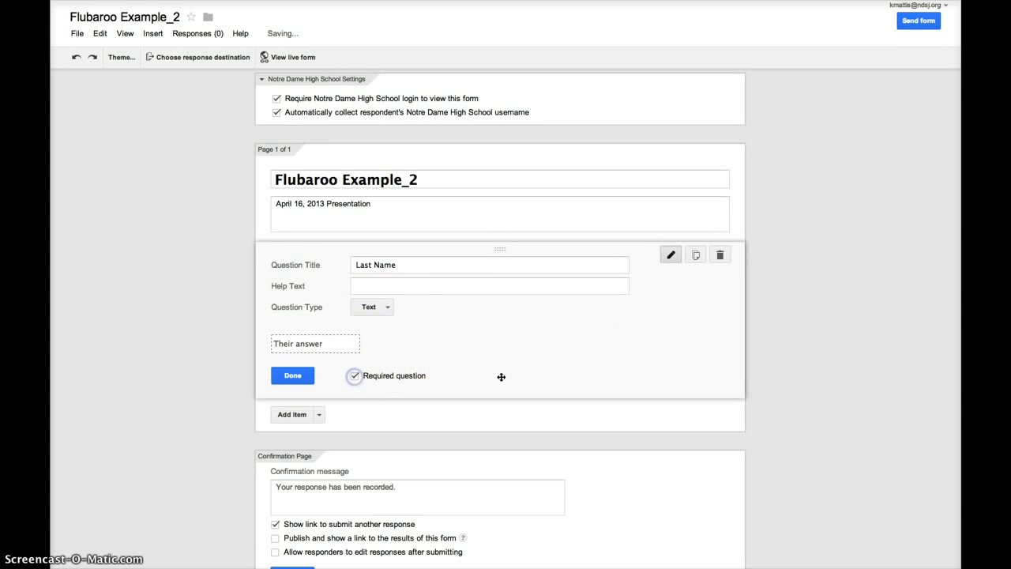
# Duplicate it as a 'First Name' question and finish editing both.
pyautogui.click(697, 257)
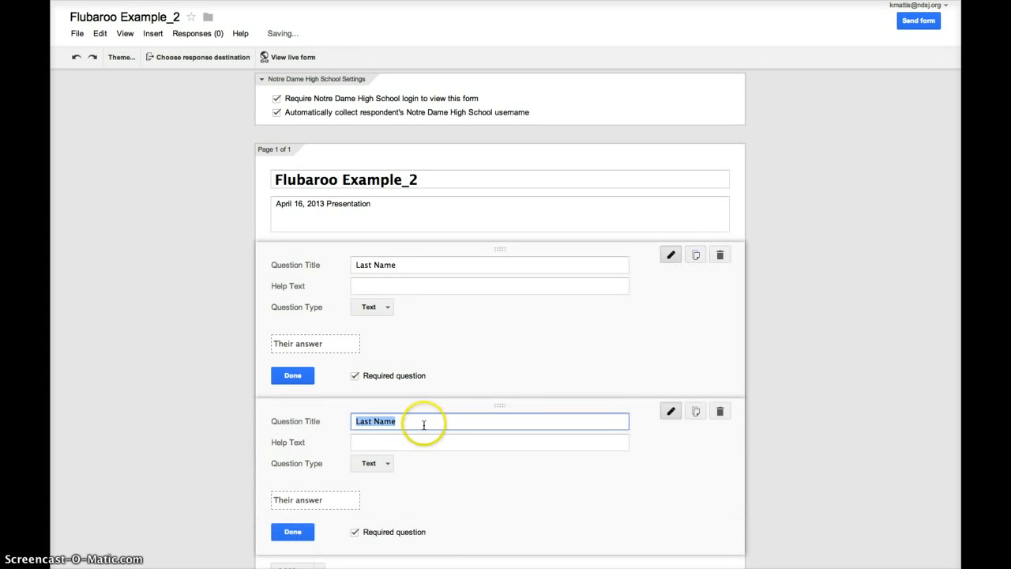
pyautogui.write('Fir')
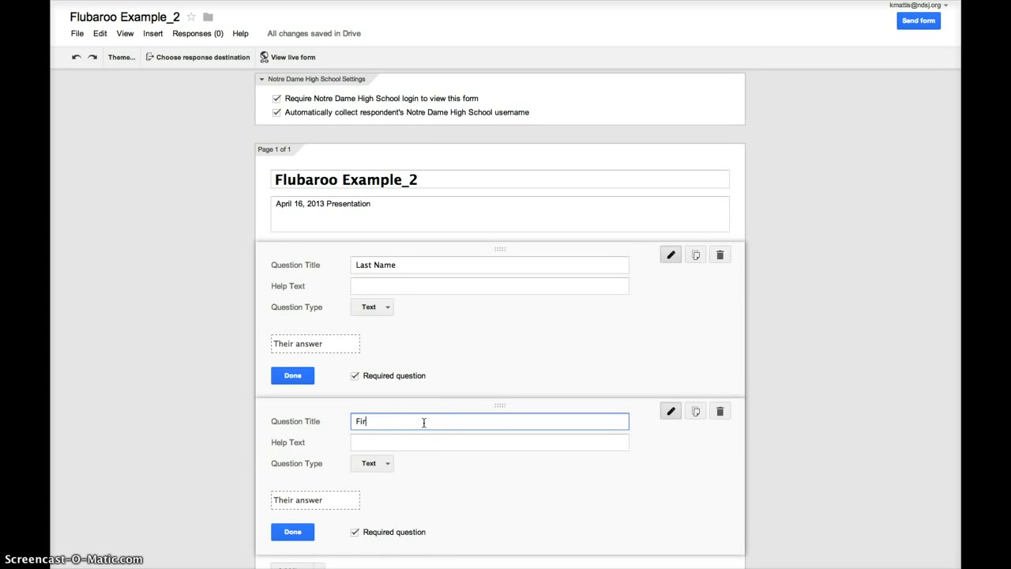
pyautogui.write('st Name')
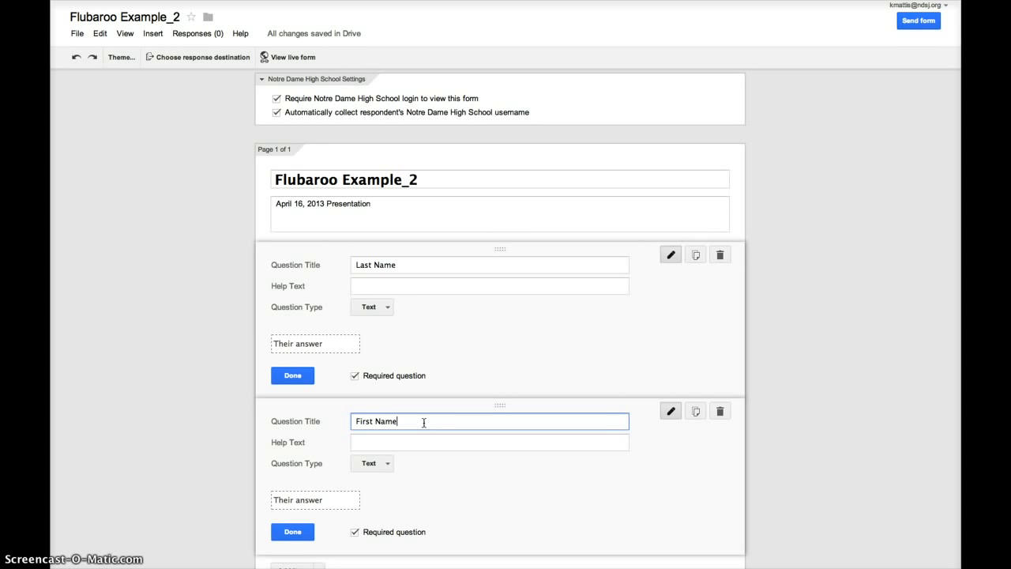
pyautogui.click(293, 531)
pyautogui.click(293, 318)
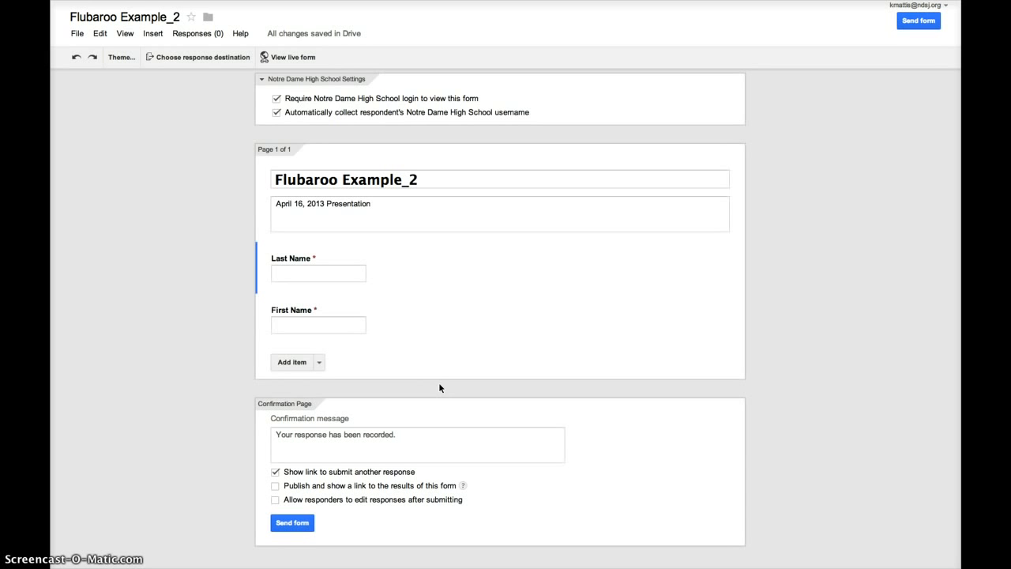
# Add a multiple-choice question 'Who is the English dept. chair?'.
pyautogui.click(292, 363)
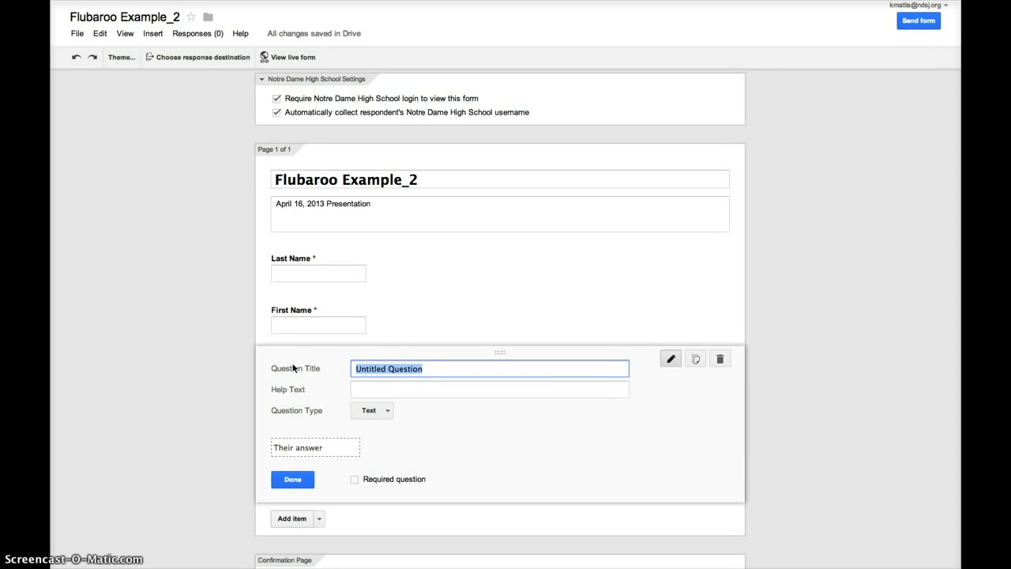
pyautogui.write('Who')
pyautogui.write('is t')
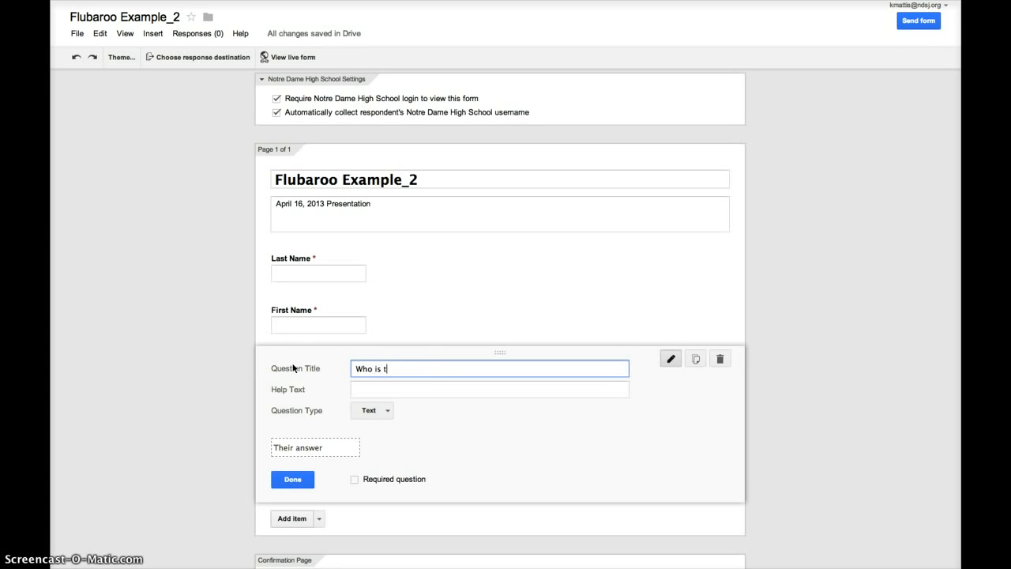
pyautogui.write('he English dept. chair?')
pyautogui.click(389, 412)
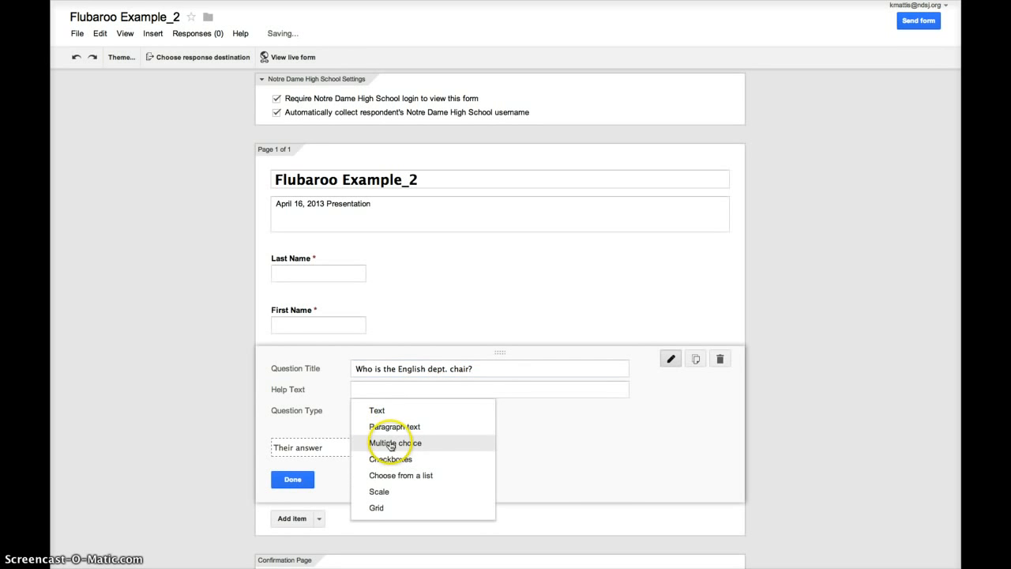
pyautogui.click(390, 443)
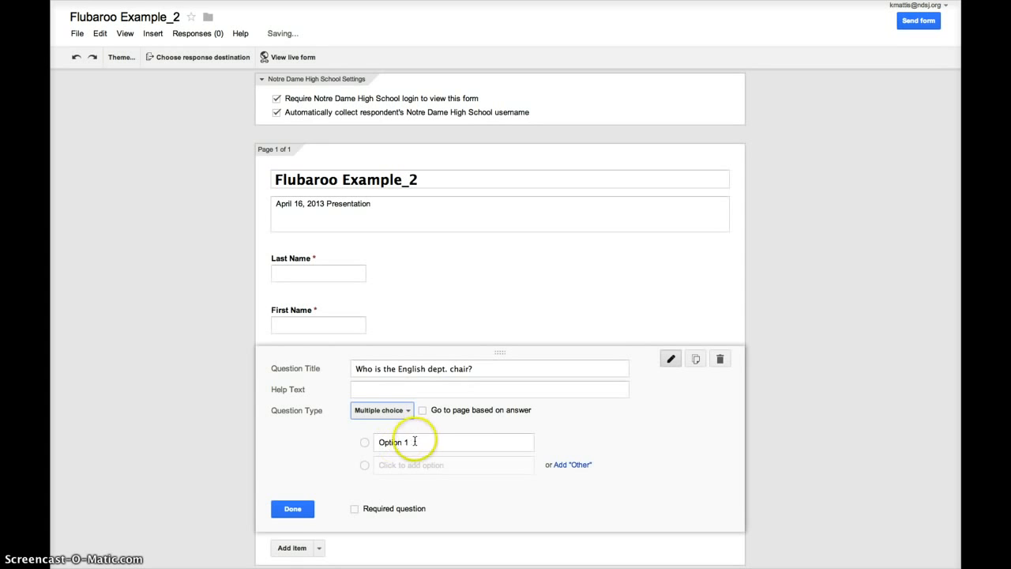
# Give it the options Char, Vicki, Nicki, Hilary and Tracy.
pyautogui.click(369, 443)
pyautogui.write('Char')
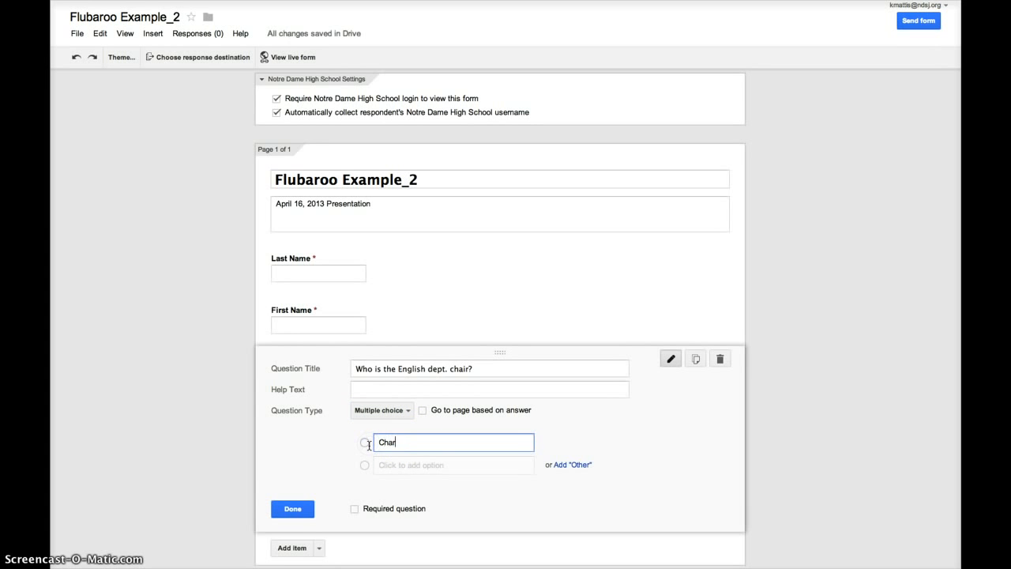
pyautogui.press('Return')
pyautogui.write('Vicki')
pyautogui.press('Return')
pyautogui.write('Nicki')
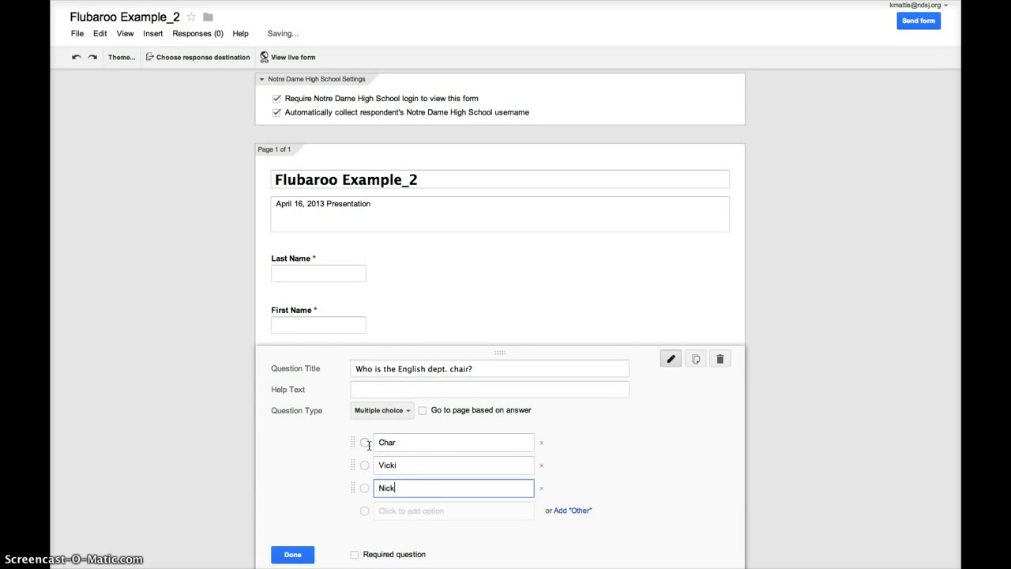
pyautogui.press('Return')
pyautogui.write('Hilary')
pyautogui.press('Return')
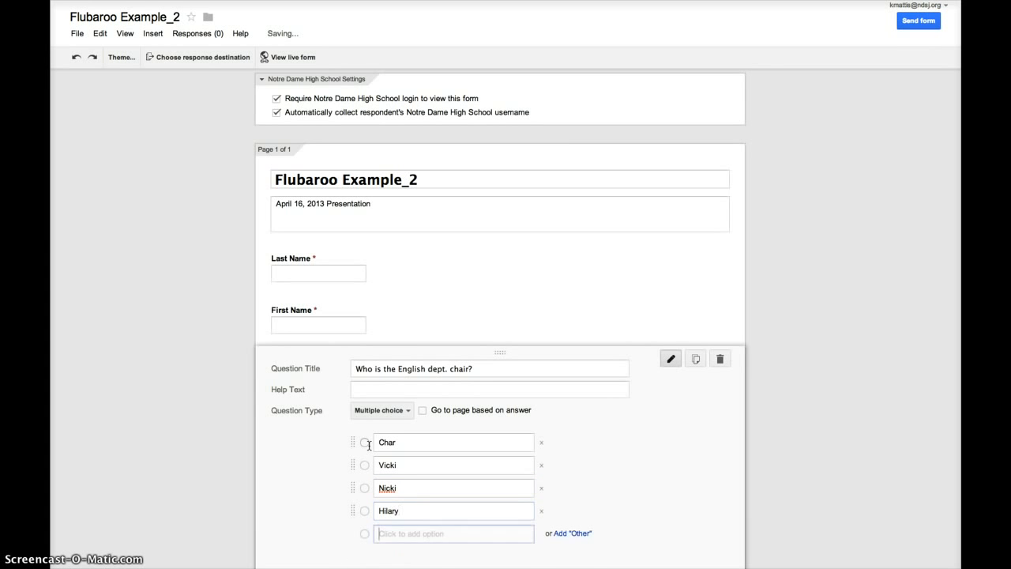
pyautogui.write('Tracy')
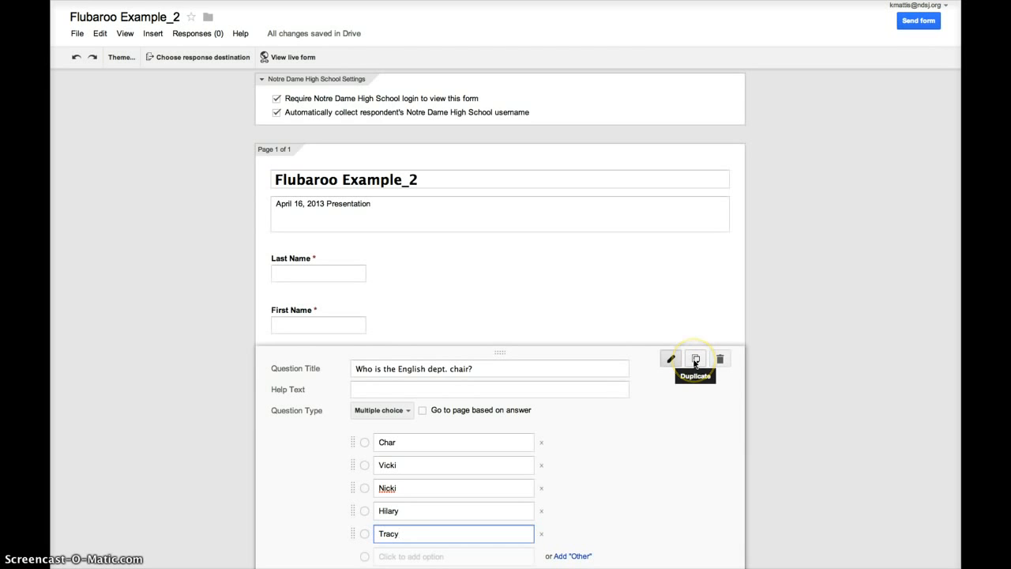
# Duplicate the chair question and mark both original and copy as required.
pyautogui.click(695, 360)
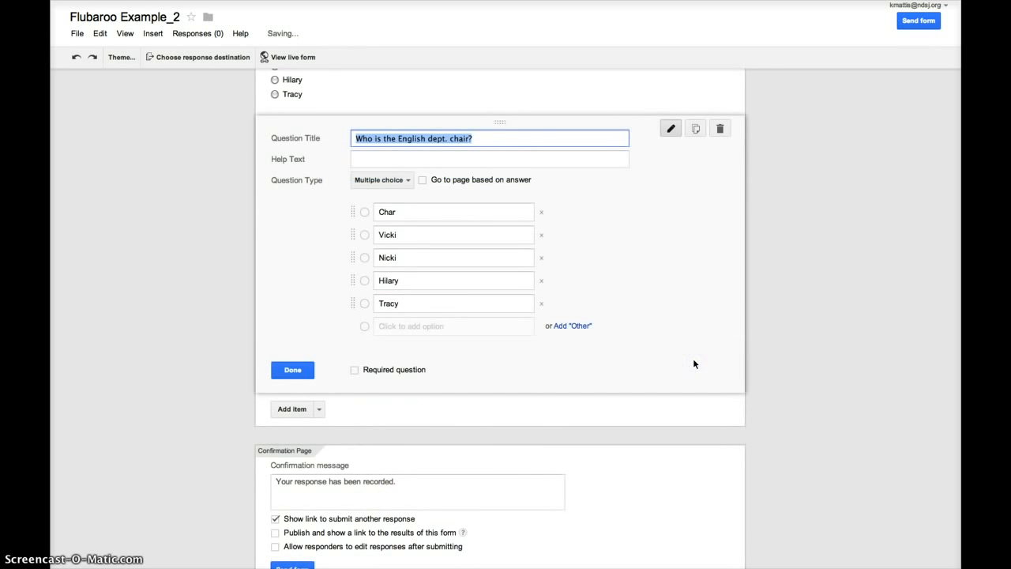
pyautogui.click(355, 370)
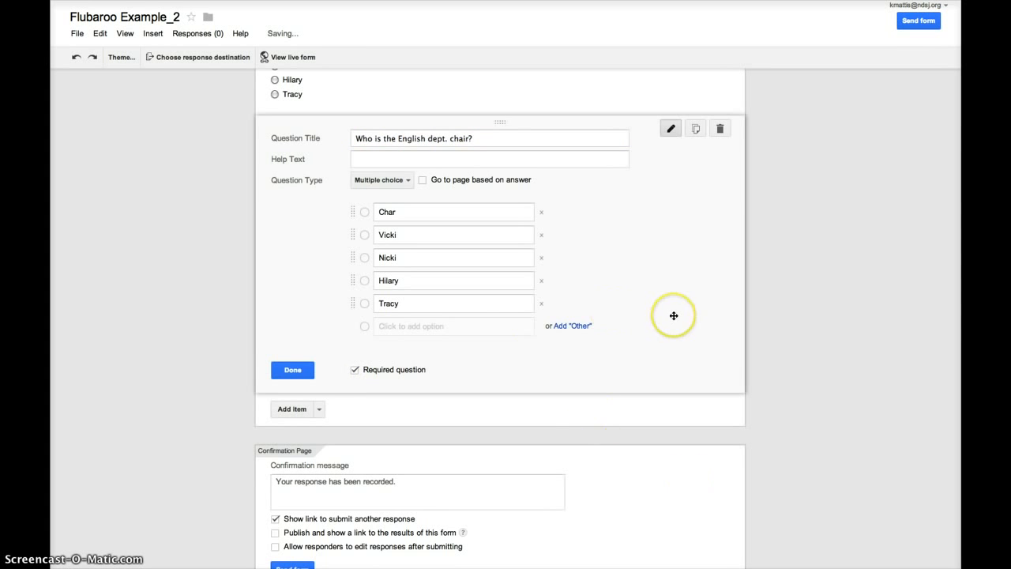
pyautogui.click(404, 97)
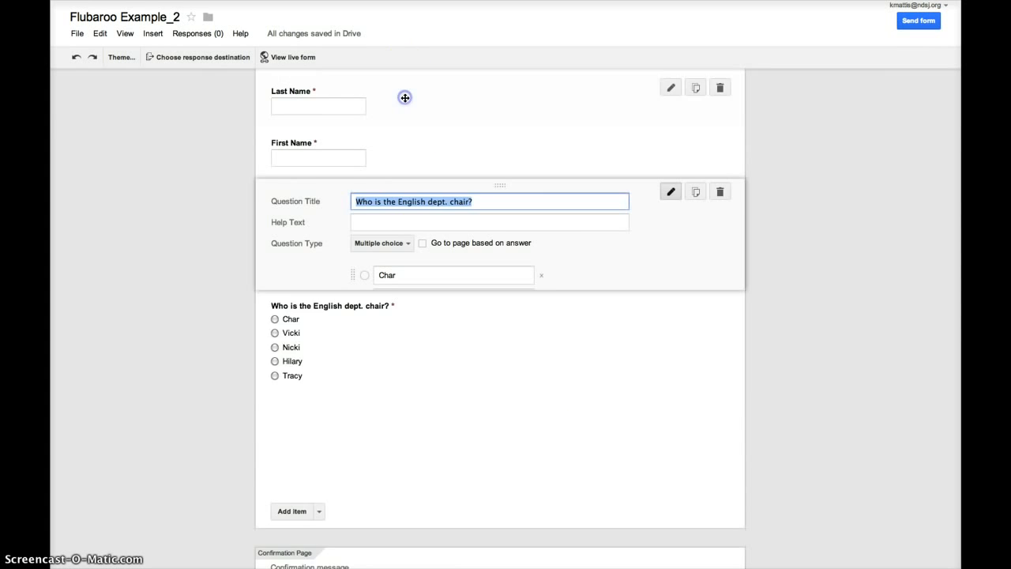
pyautogui.click(354, 434)
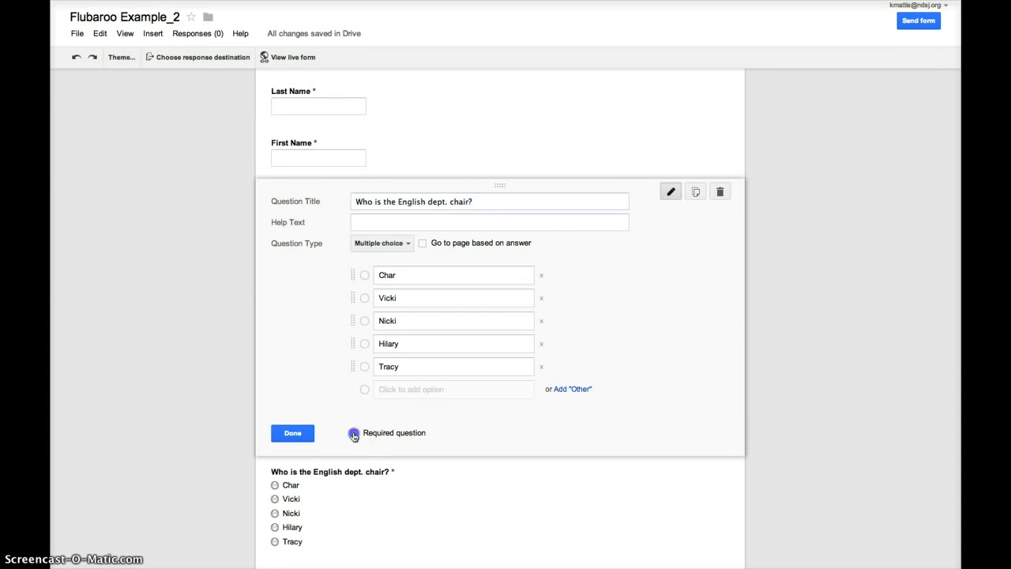
pyautogui.click(286, 432)
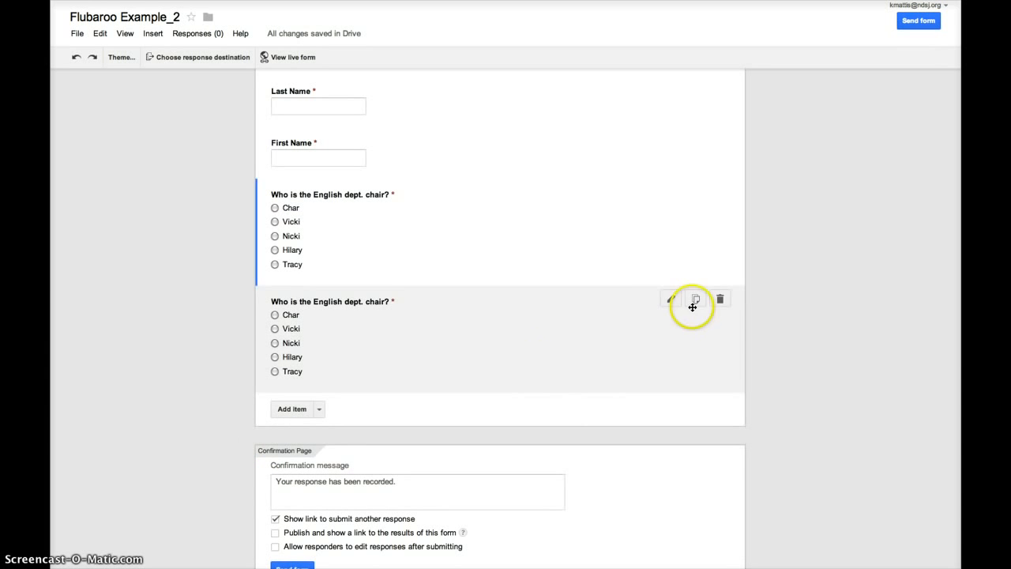
# Reword the copy to 'Who is the tallest person in the English dept.?'.
pyautogui.click(671, 299)
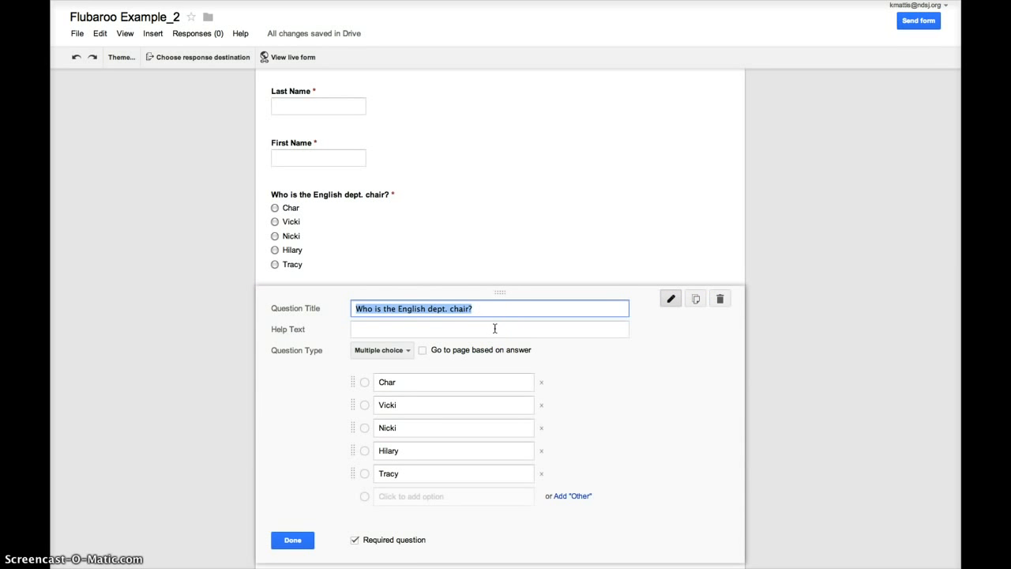
pyautogui.moveTo(474, 309); pyautogui.dragTo(399, 309)
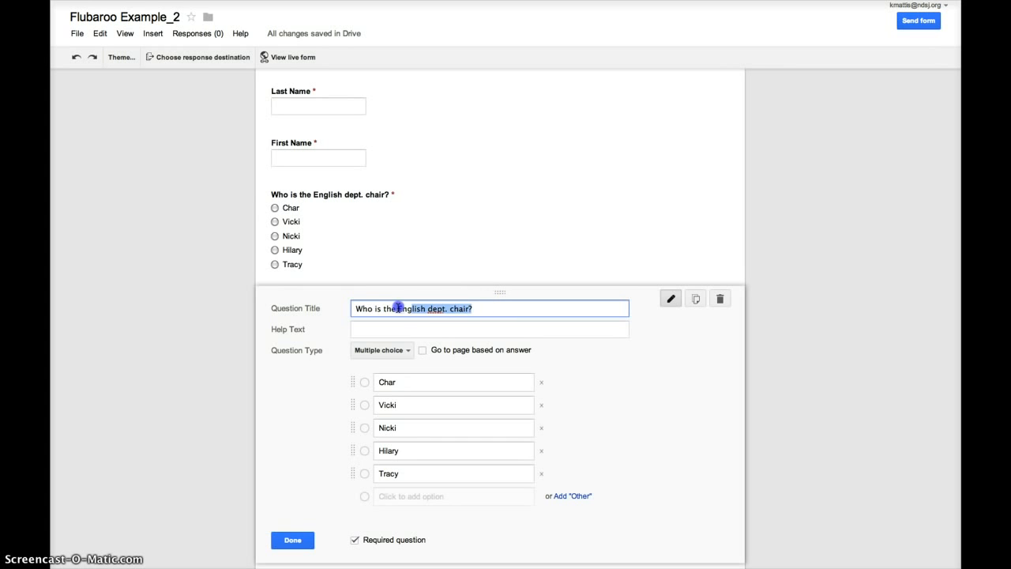
pyautogui.write('tal')
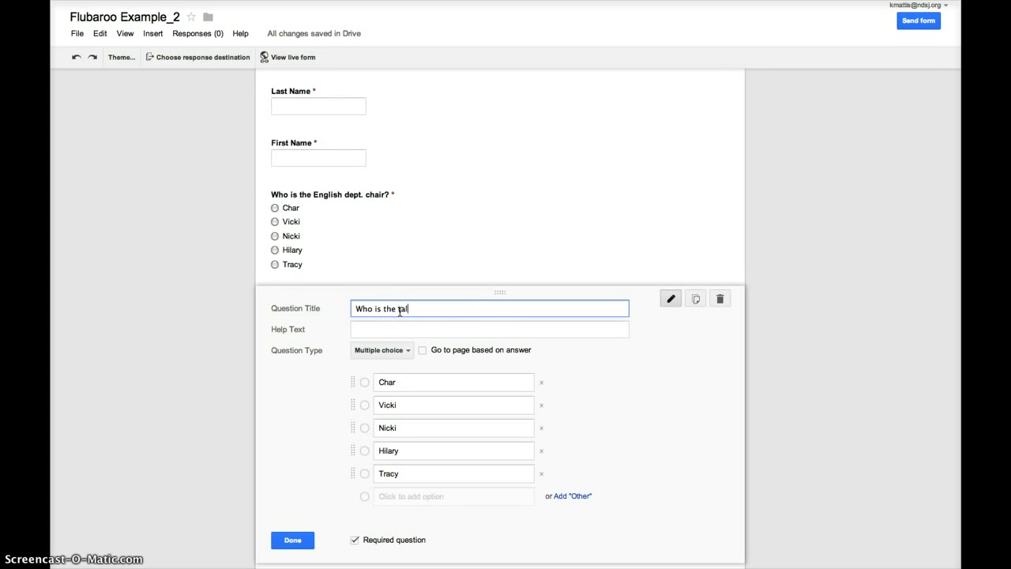
pyautogui.write('lest person in the English ')
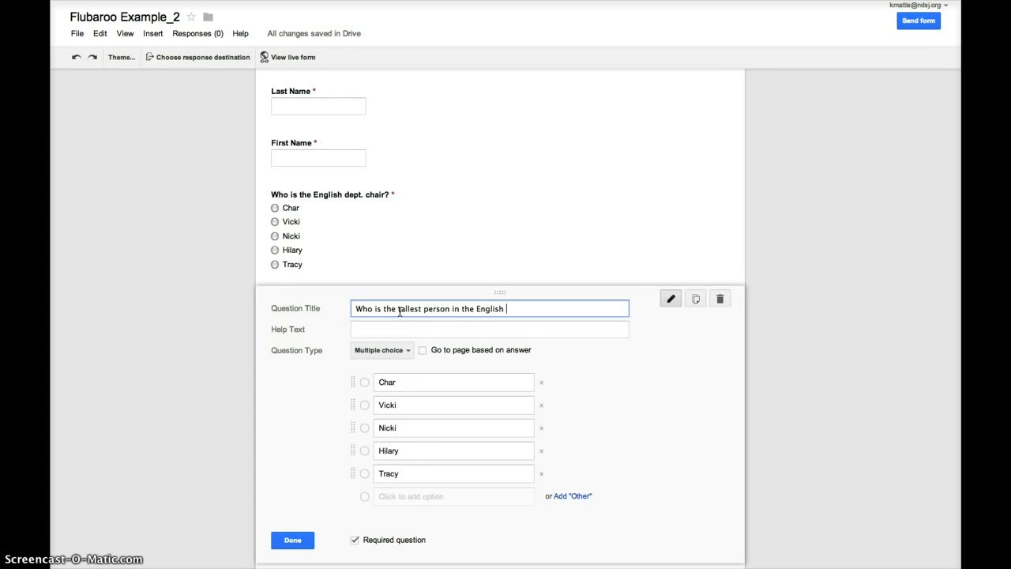
pyautogui.write('dept.?')
pyautogui.click(293, 540)
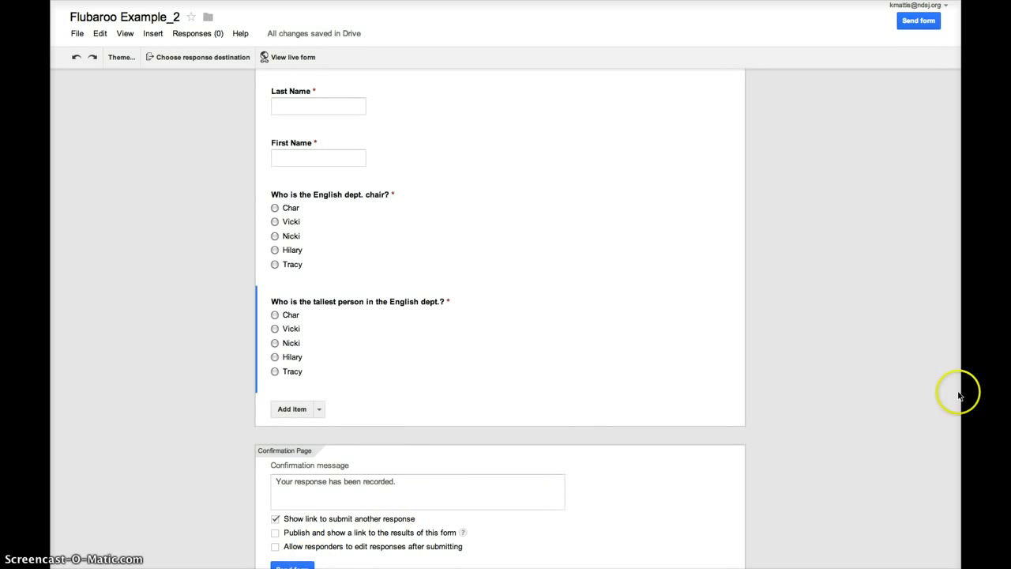
# Send form responses to a new spreadsheet, 'Flubaroo Example_2 (Responses)'.
pyautogui.scroll(5, 957, 332)
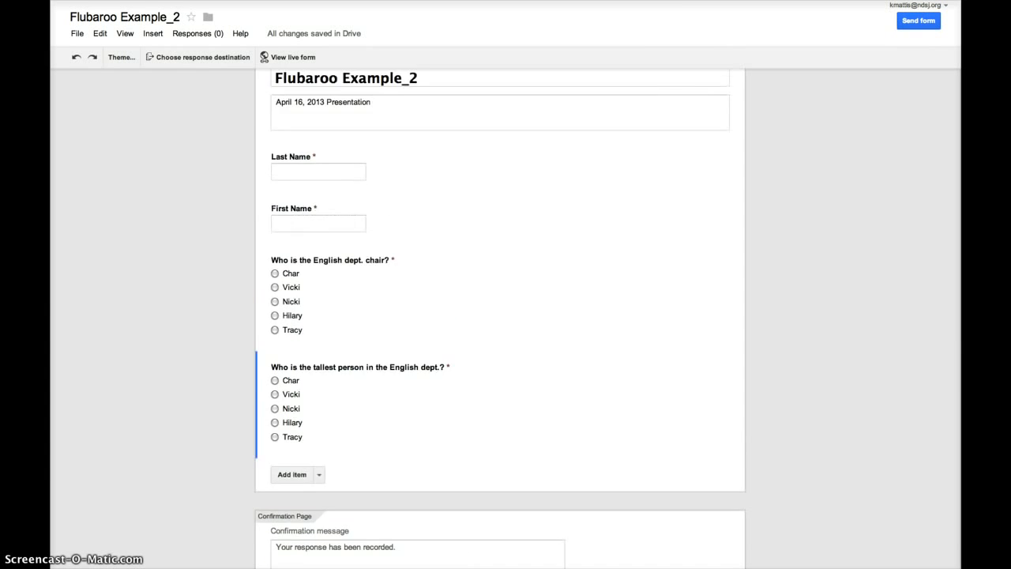
pyautogui.scroll(-2, 955, 371)
pyautogui.scroll(-2, 500, 320)
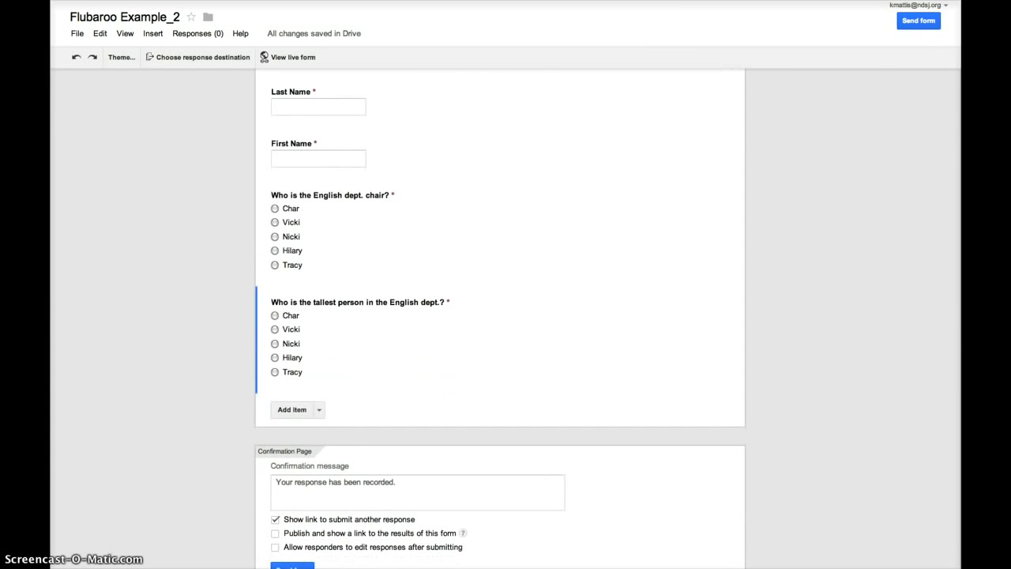
pyautogui.click(180, 60)
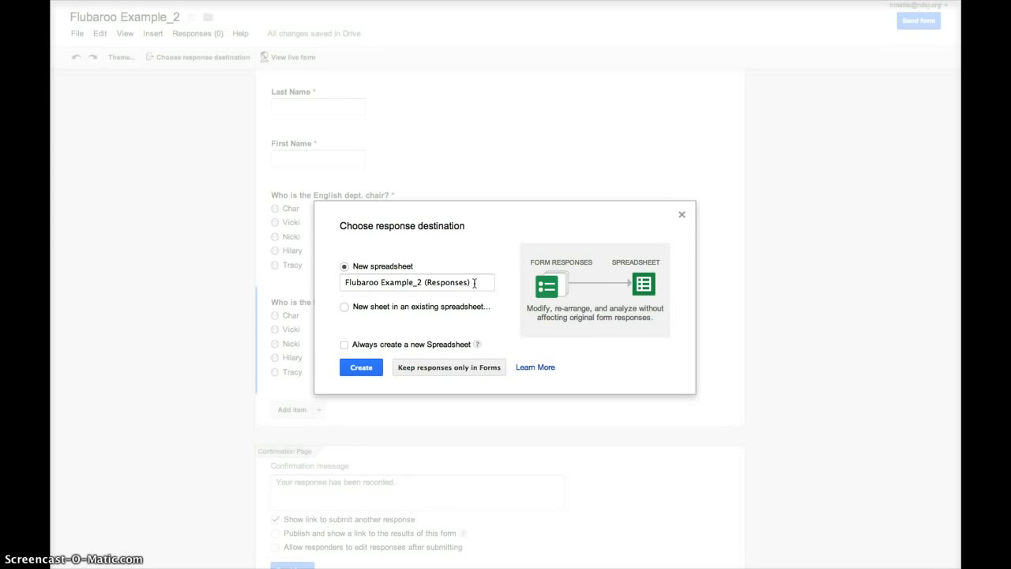
pyautogui.click(369, 375)
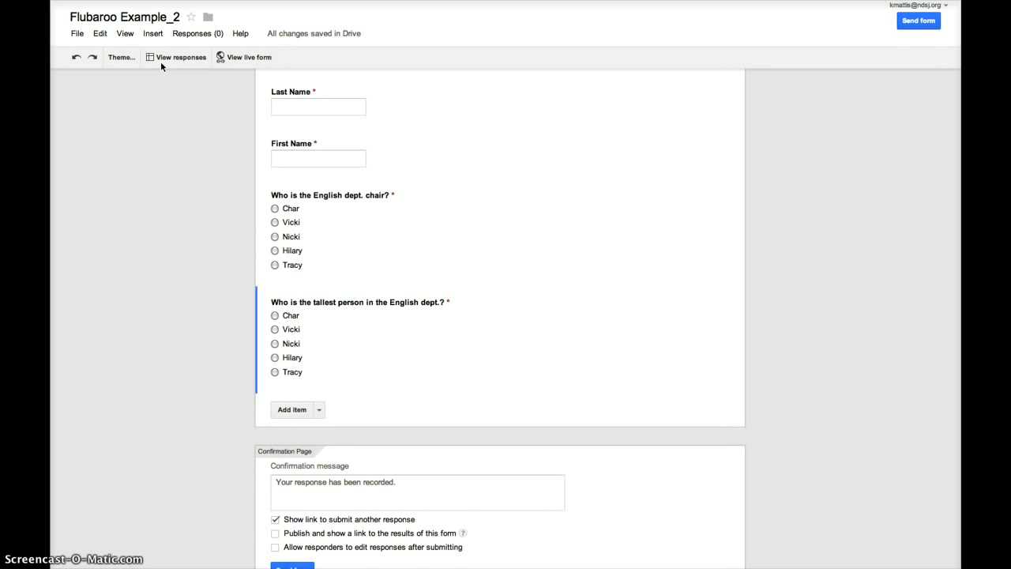
# Open the responses spreadsheet and bring up the Script Gallery via Insert > Script.
pyautogui.click(162, 57)
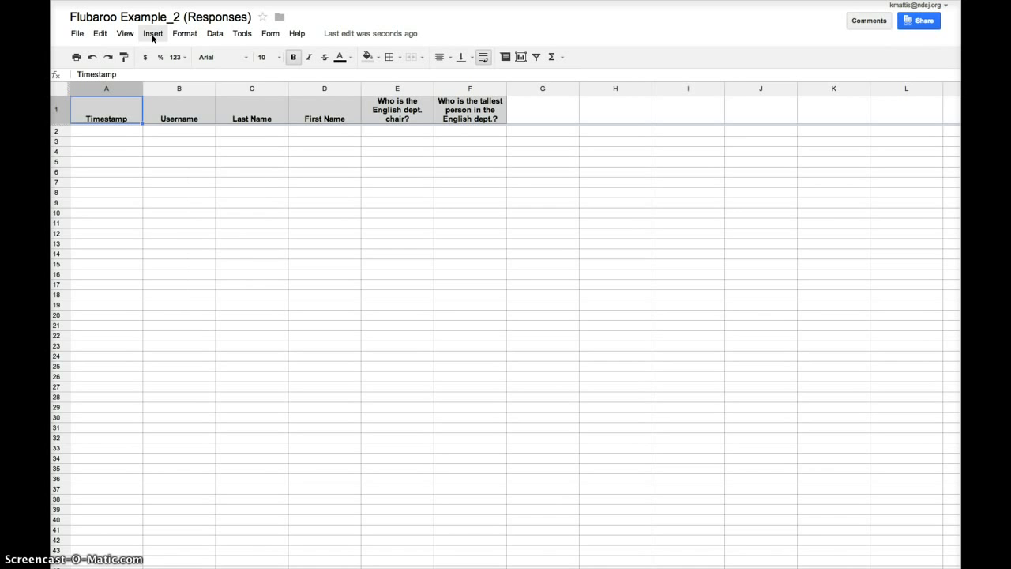
pyautogui.click(153, 36)
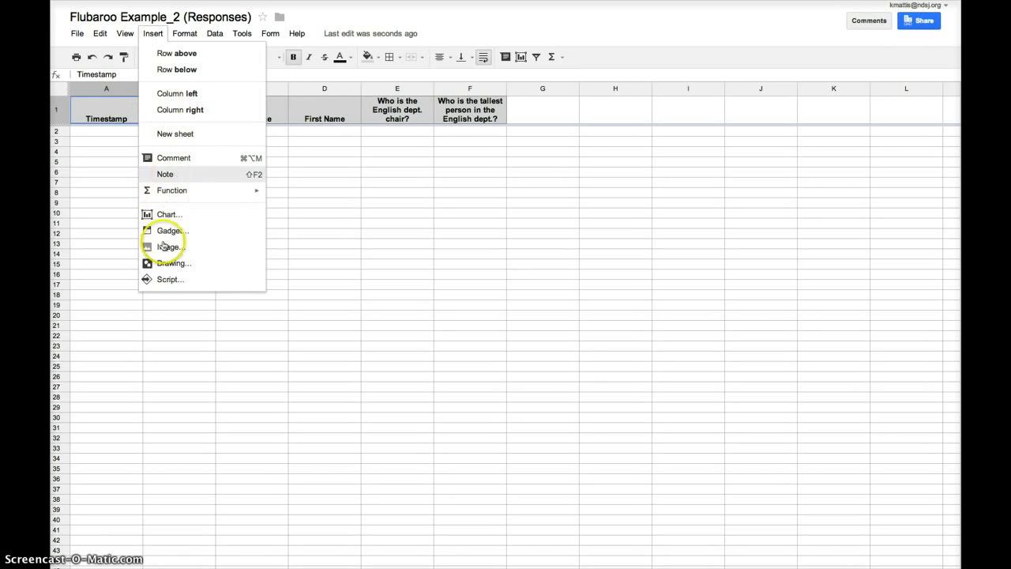
pyautogui.click(175, 281)
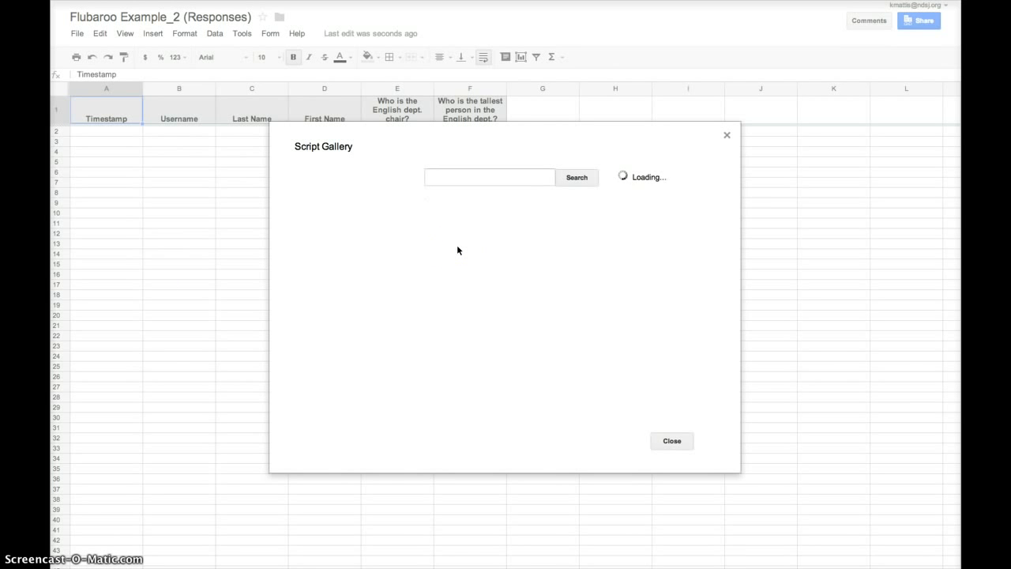
# Search the Script Gallery for 'flubaroo', install Flubaroo and authorize it.
pyautogui.click(462, 181)
pyautogui.write('fl')
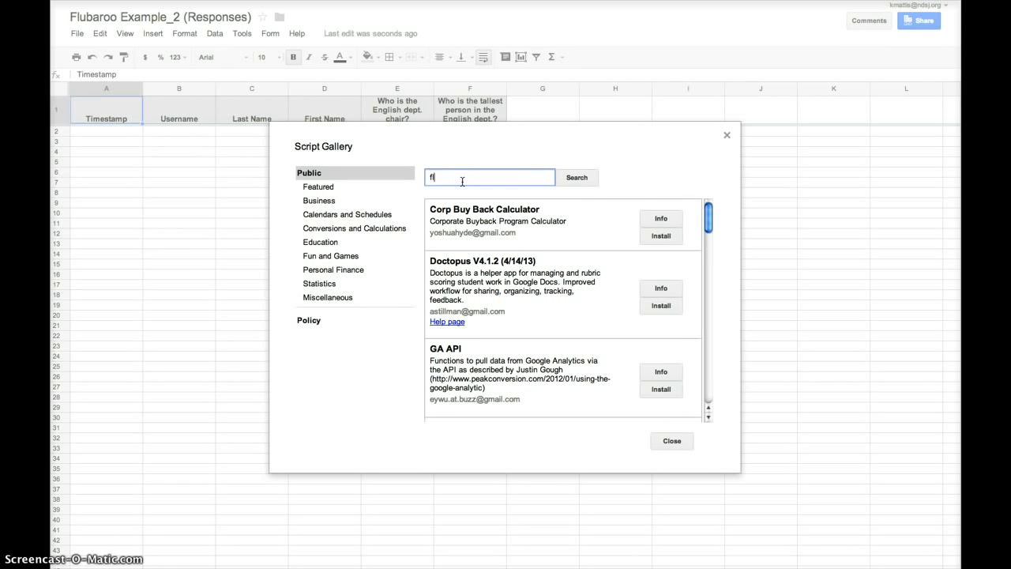
pyautogui.write('ubaroo')
pyautogui.click(562, 172)
pyautogui.click(577, 177)
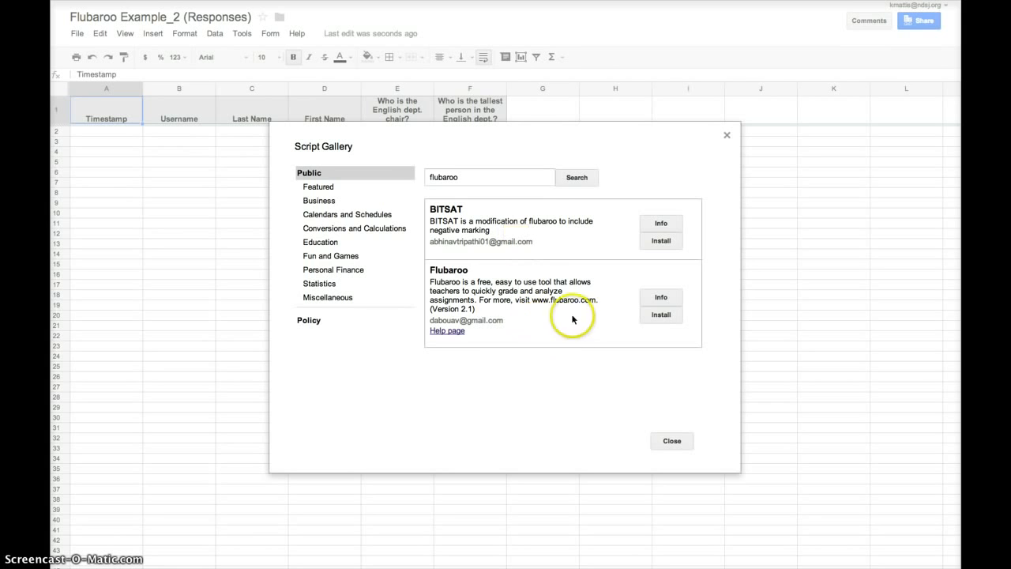
pyautogui.click(660, 317)
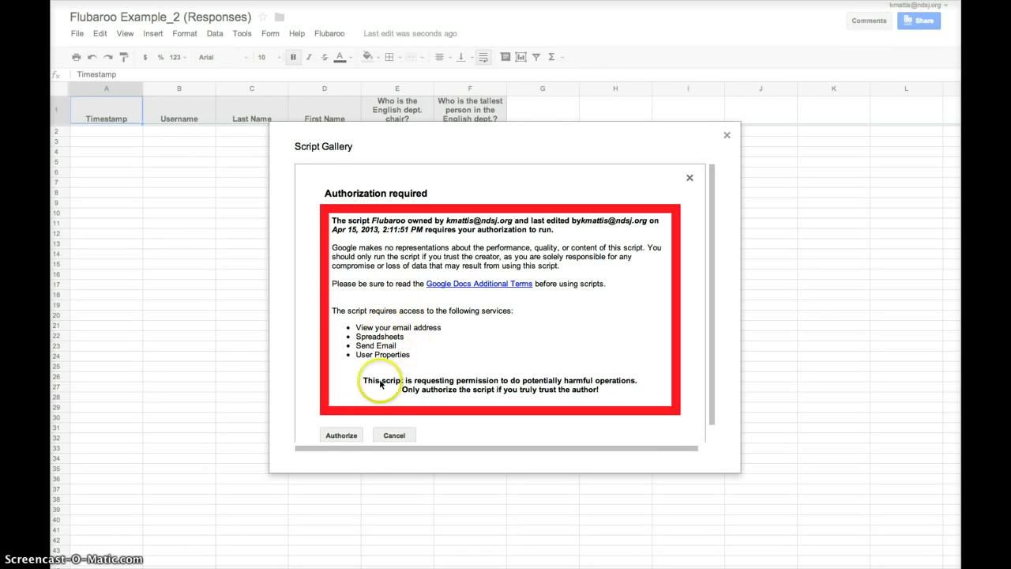
pyautogui.click(342, 435)
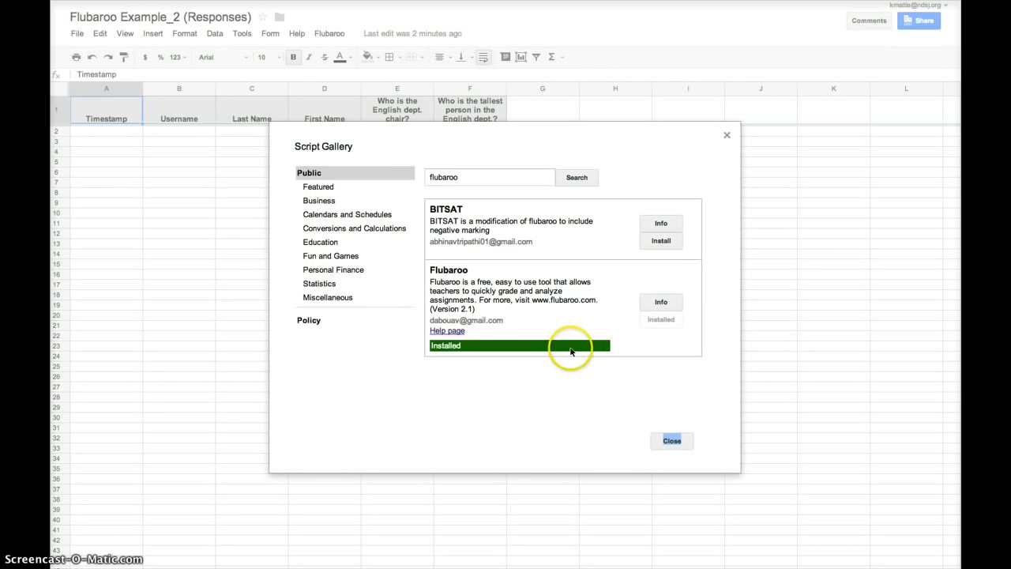
# Close the Script Gallery and go back to the form editor tab.
pyautogui.click(671, 440)
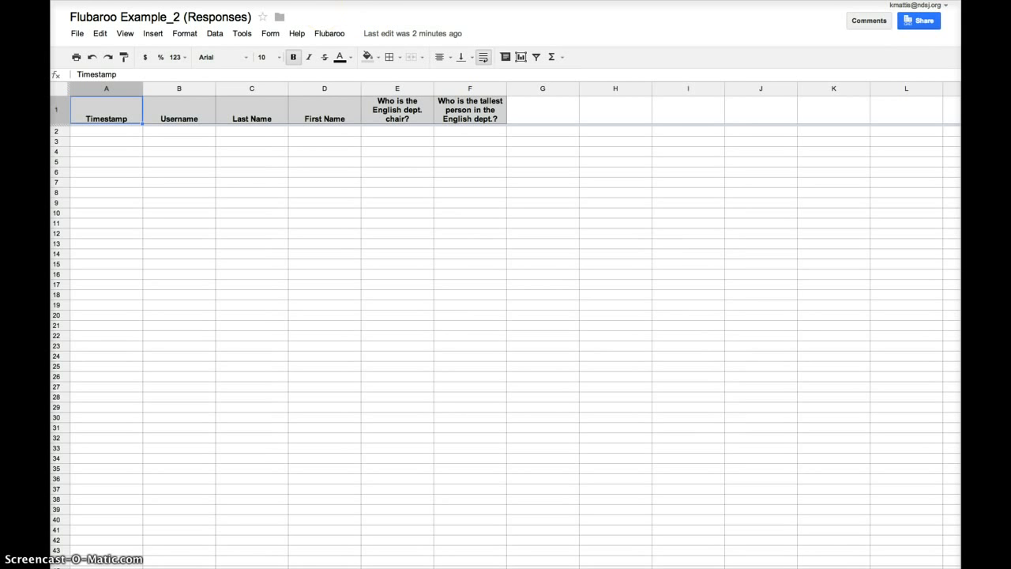
pyautogui.hotkey('ctrl', 'shift', 'Tab')
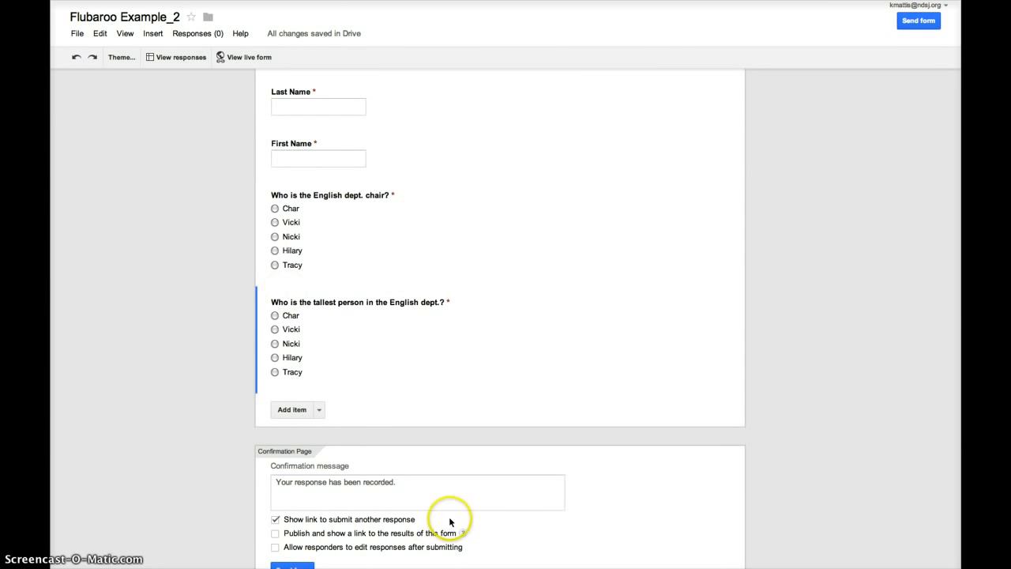
# Submit the answer-key response on the live form: name Answer Key, answers Char and Hilary.
pyautogui.click(263, 62)
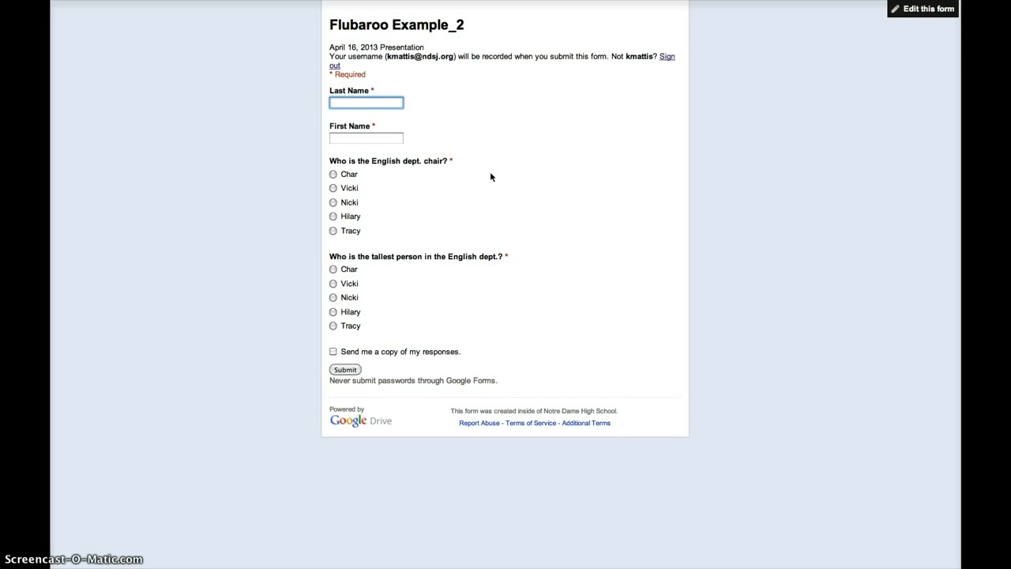
pyautogui.write('Answer')
pyautogui.press('Tab')
pyautogui.write('Key')
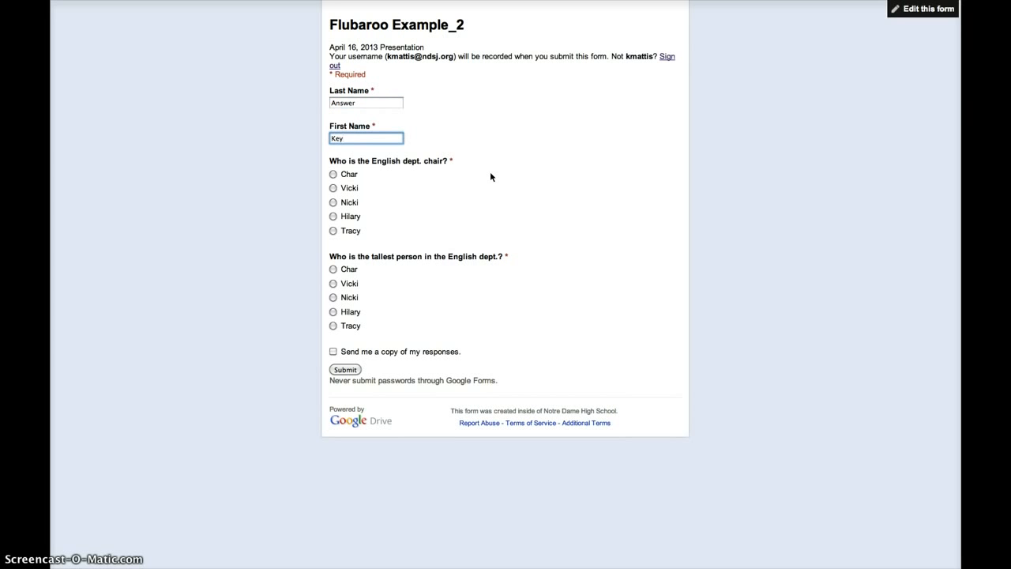
pyautogui.click(333, 174)
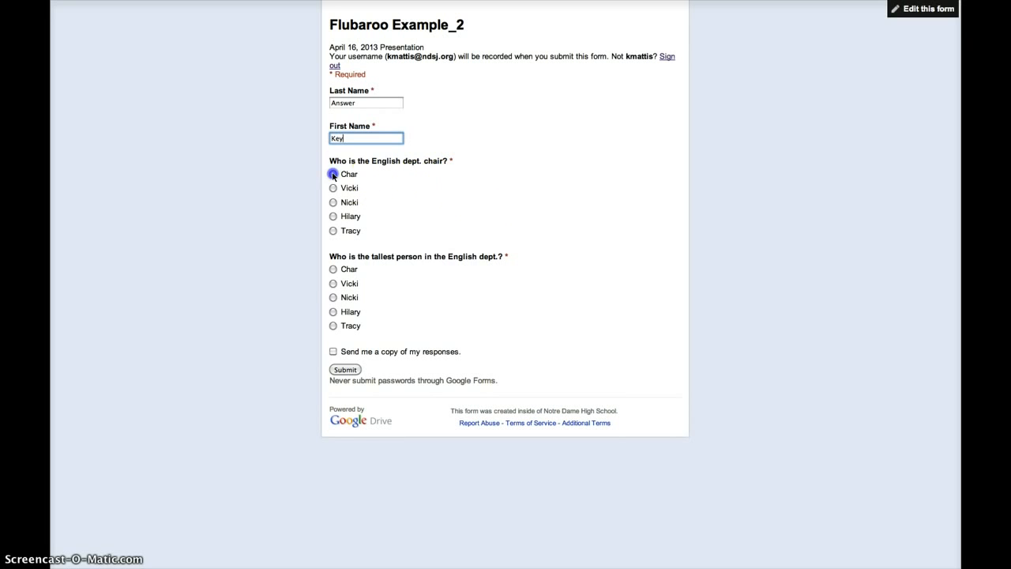
pyautogui.click(333, 312)
pyautogui.click(344, 370)
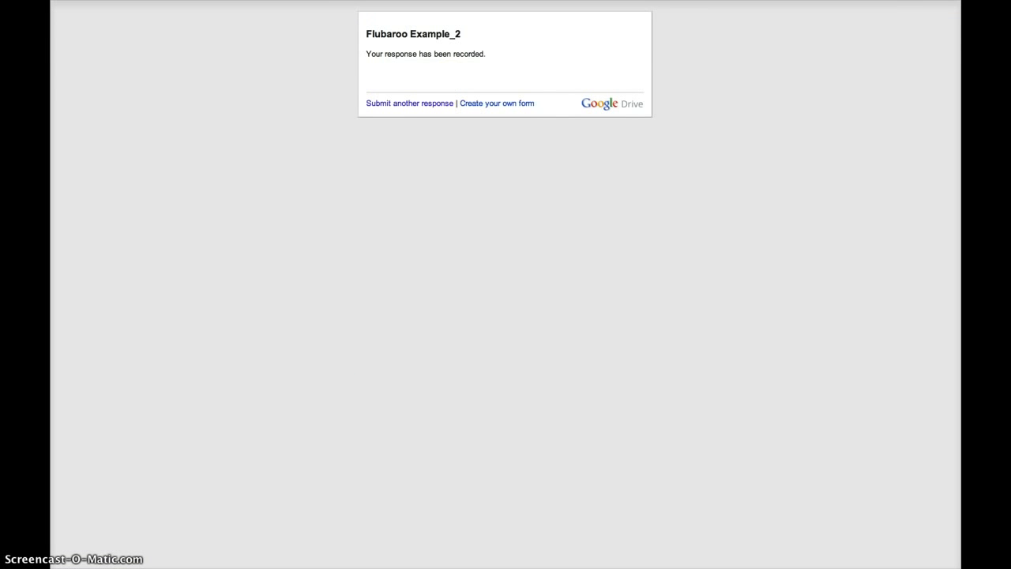
pyautogui.hotkey('ctrl', 'shift', 'Tab')
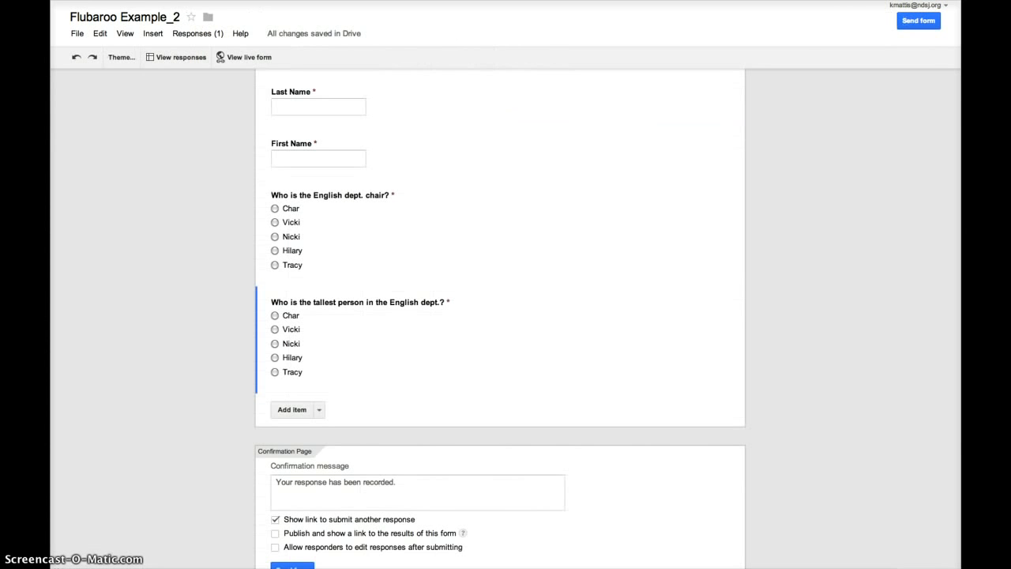
# Submit a first student response with the student's name and answers Vicki and Hilary.
pyautogui.click(257, 59)
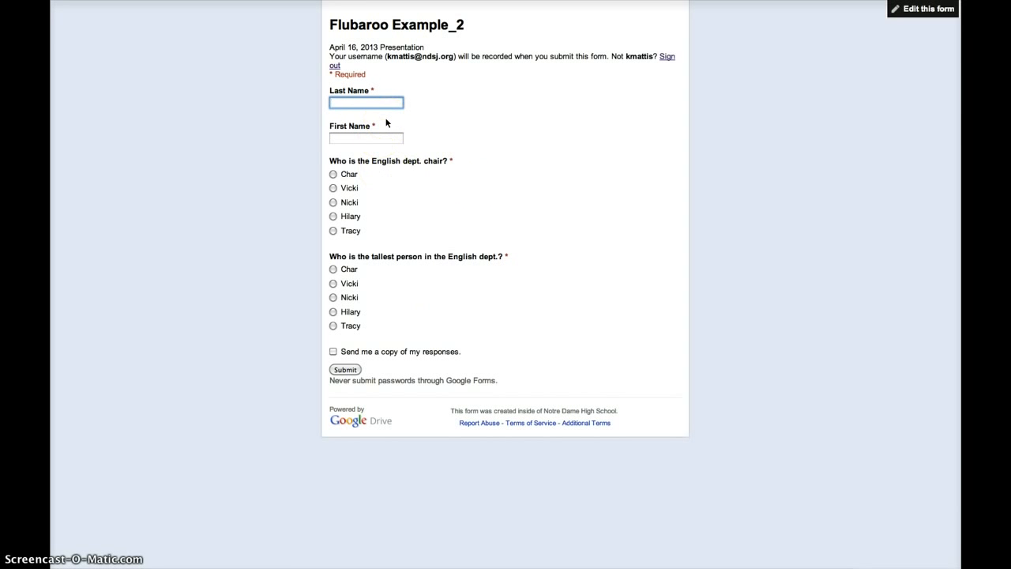
pyautogui.press('Tab')
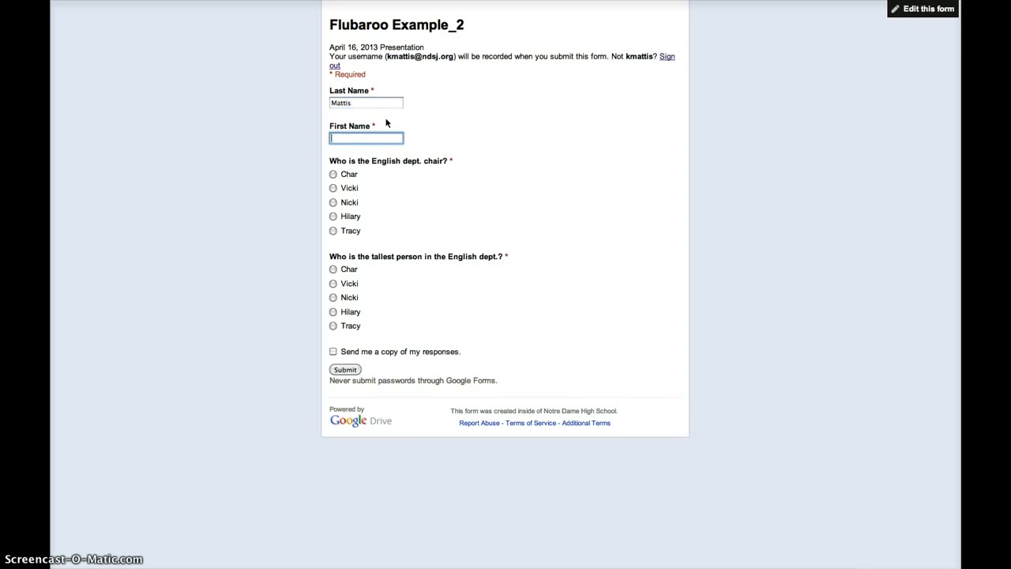
pyautogui.click(334, 188)
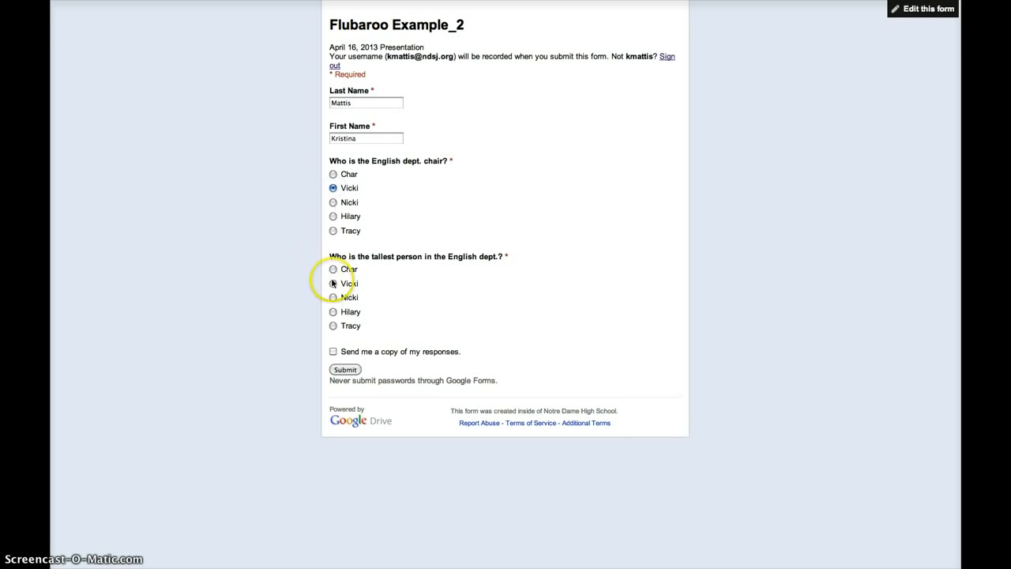
pyautogui.click(333, 312)
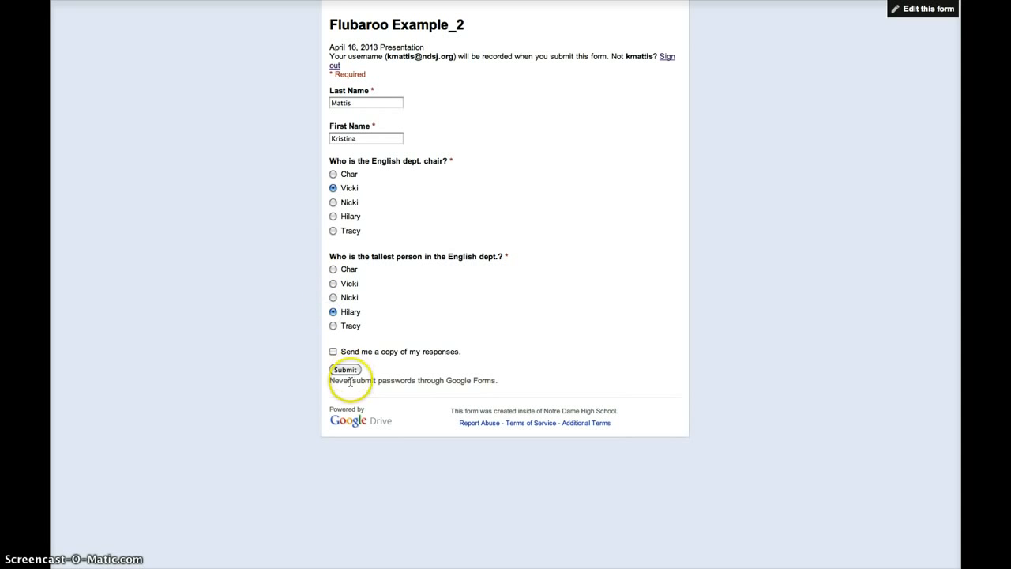
pyautogui.click(345, 370)
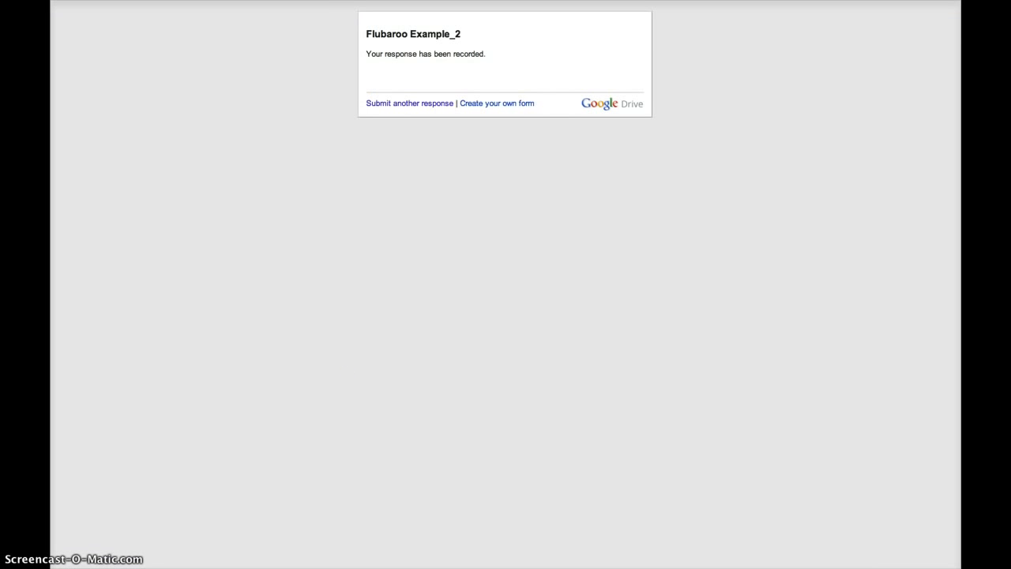
pyautogui.press('super+w')
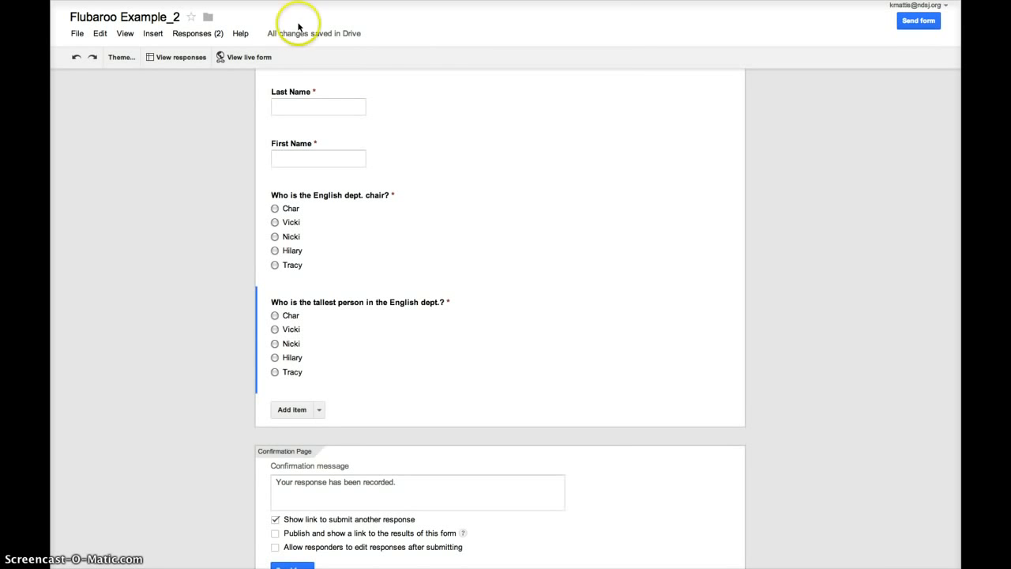
# Submit a second student response with the student's name and answers Char and Hilary.
pyautogui.click(253, 57)
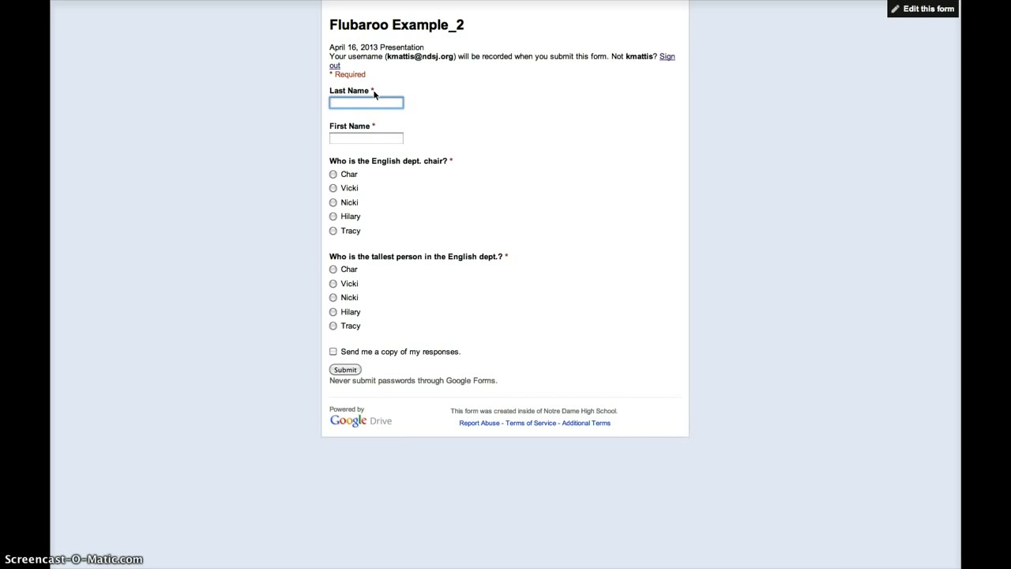
pyautogui.press('Tab')
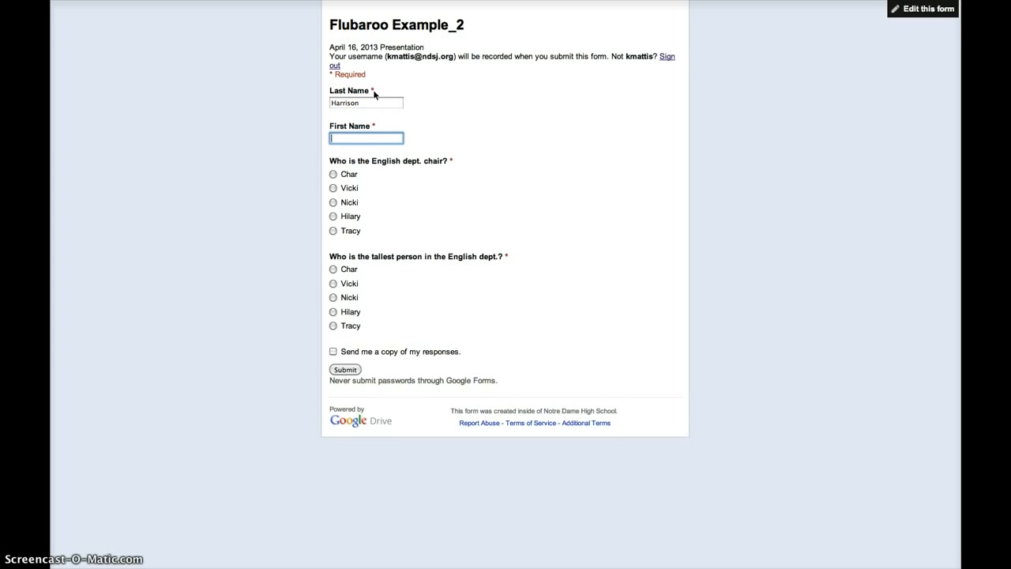
pyautogui.press('Tab')
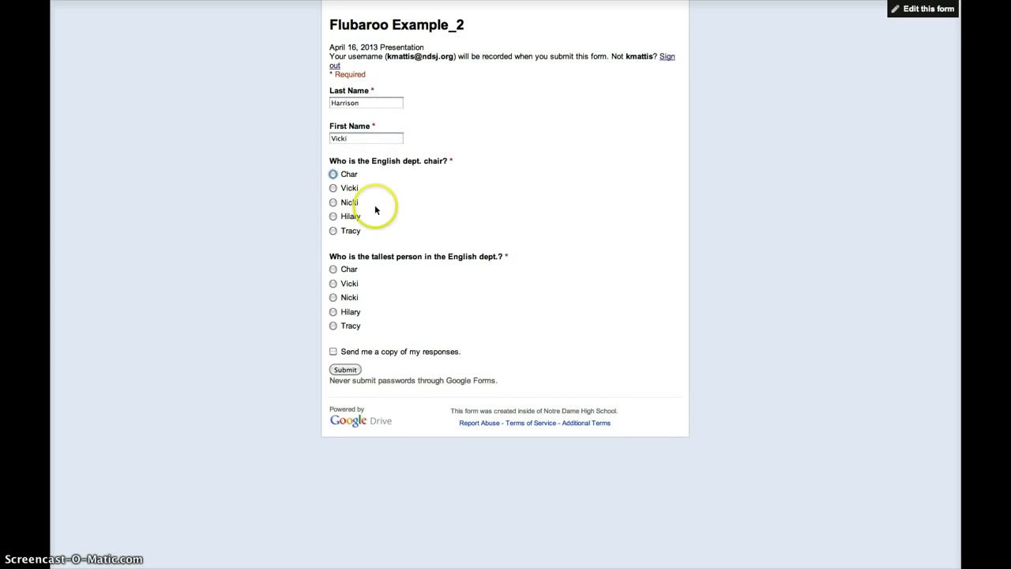
pyautogui.click(332, 174)
pyautogui.click(333, 311)
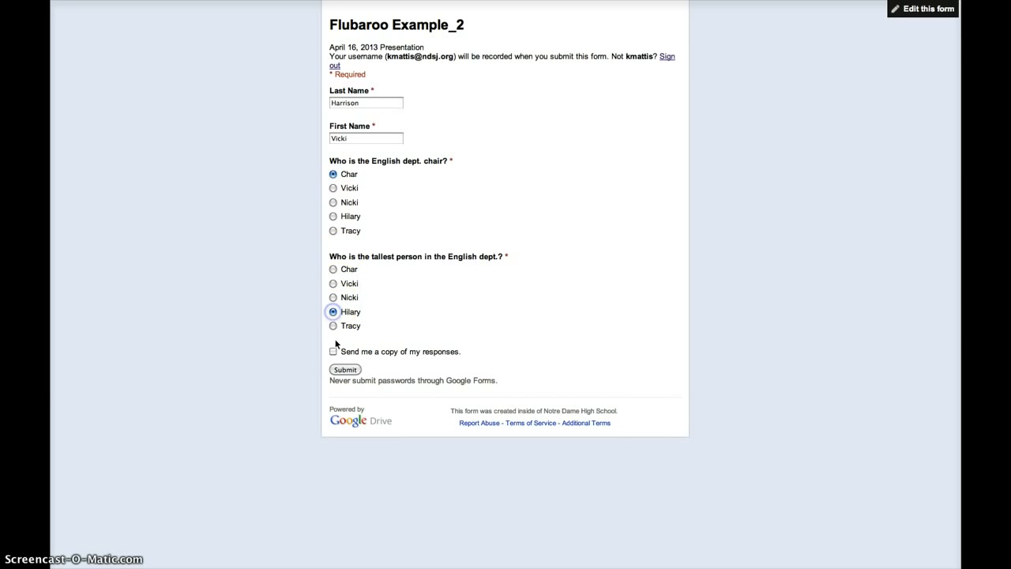
pyautogui.click(345, 369)
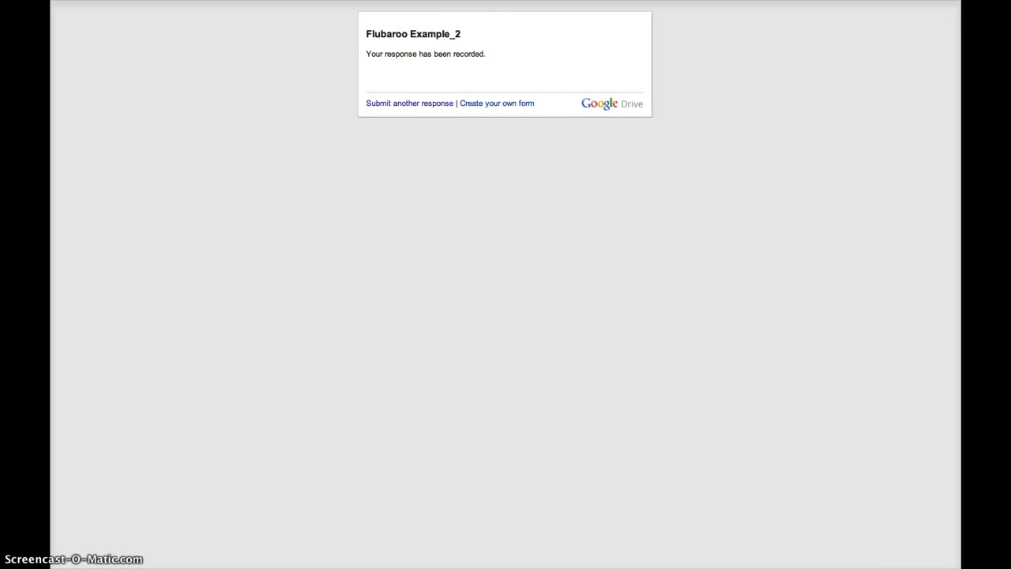
# Launch Flubaroo's Grade Assignment from the responses spreadsheet.
pyautogui.press('super+w')
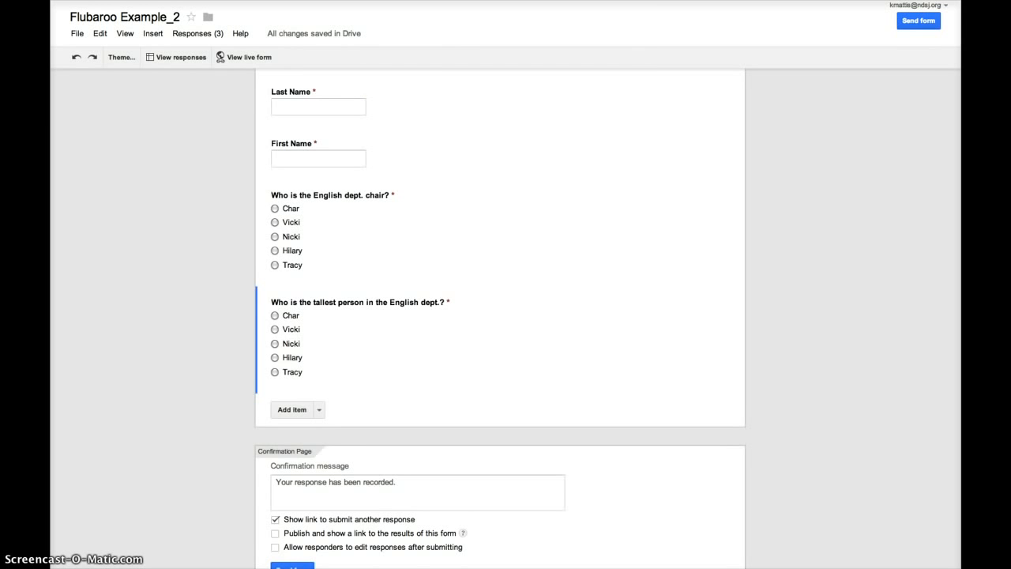
pyautogui.press('super+w')
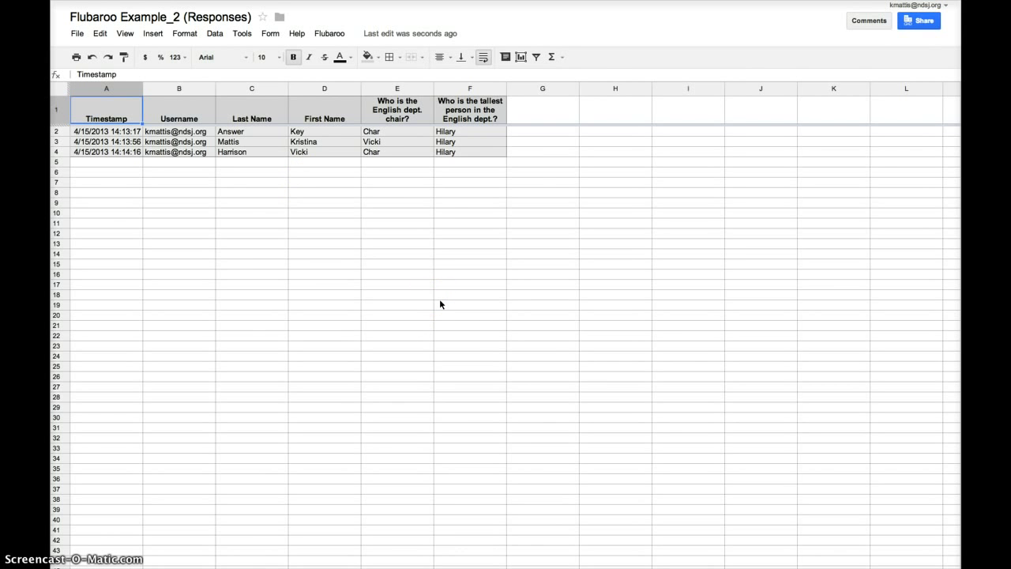
pyautogui.click(327, 34)
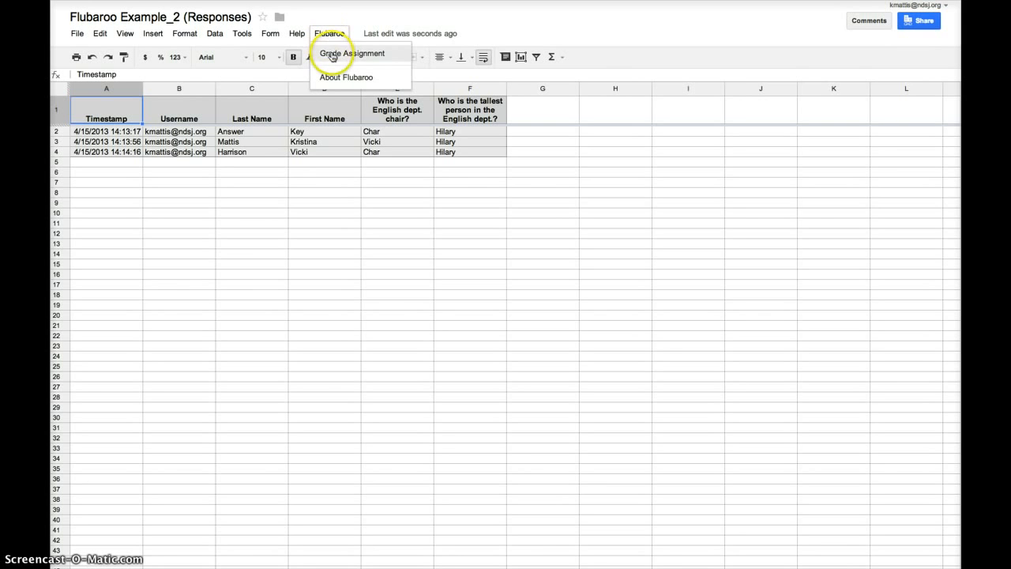
pyautogui.click(331, 53)
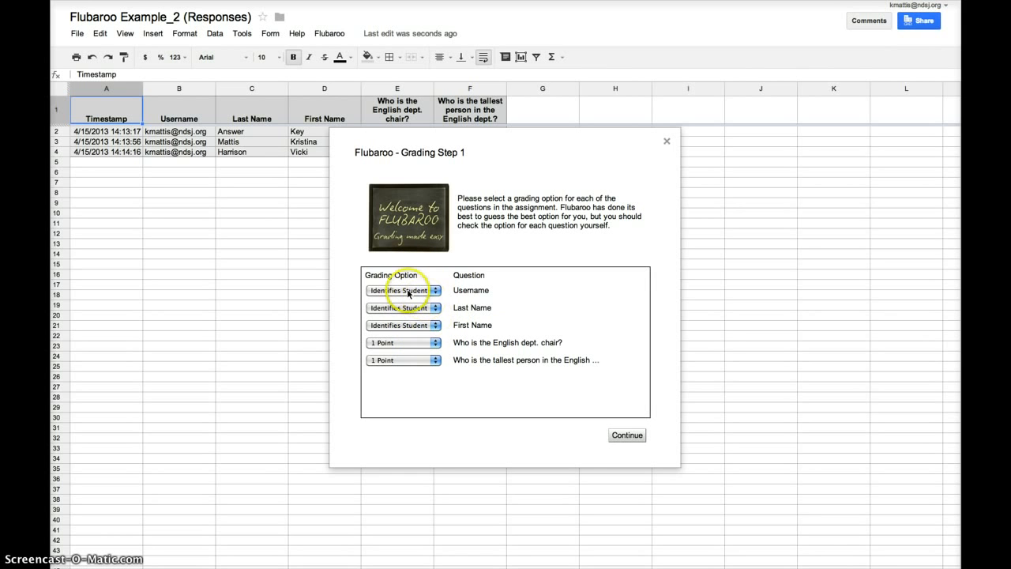
# Keep the English dept. chair question at 1 Point and continue to Grading Step 2.
pyautogui.click(435, 342)
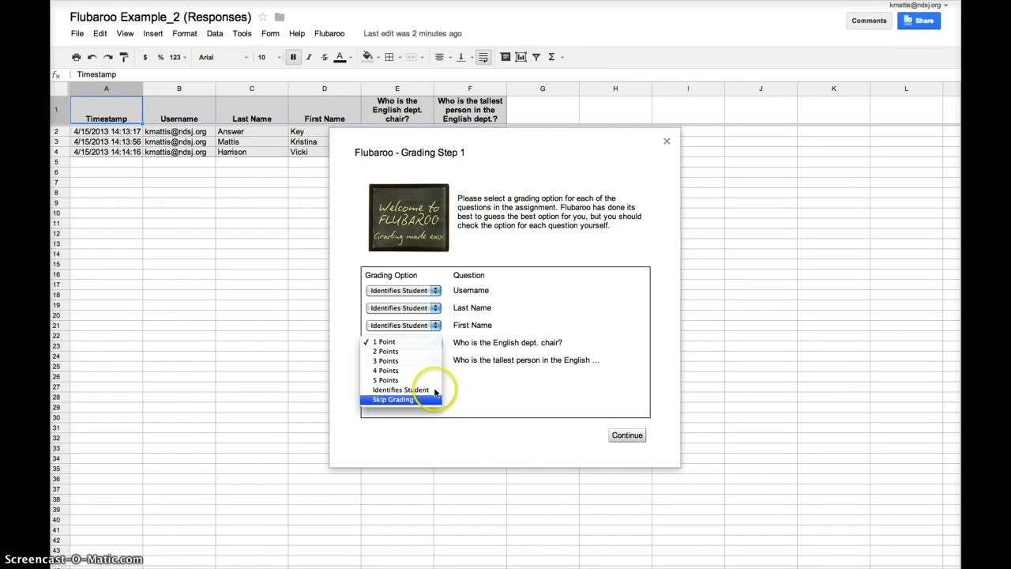
pyautogui.click(431, 343)
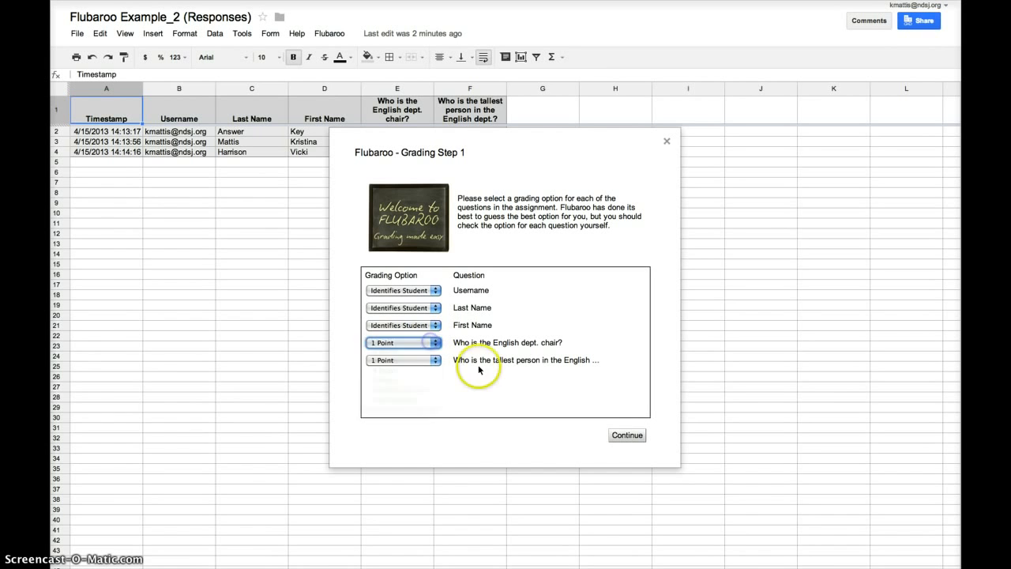
pyautogui.click(509, 426)
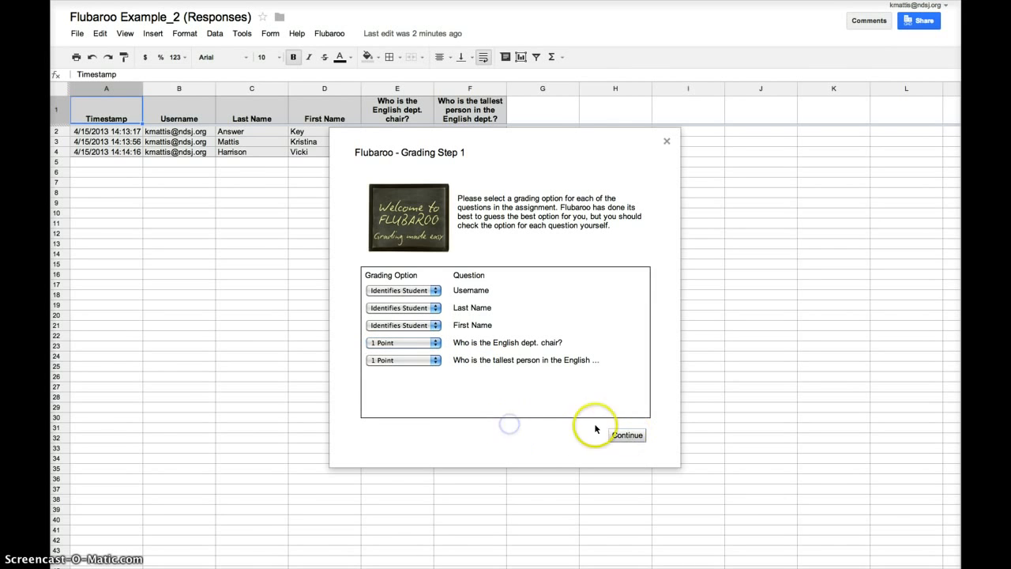
pyautogui.click(627, 435)
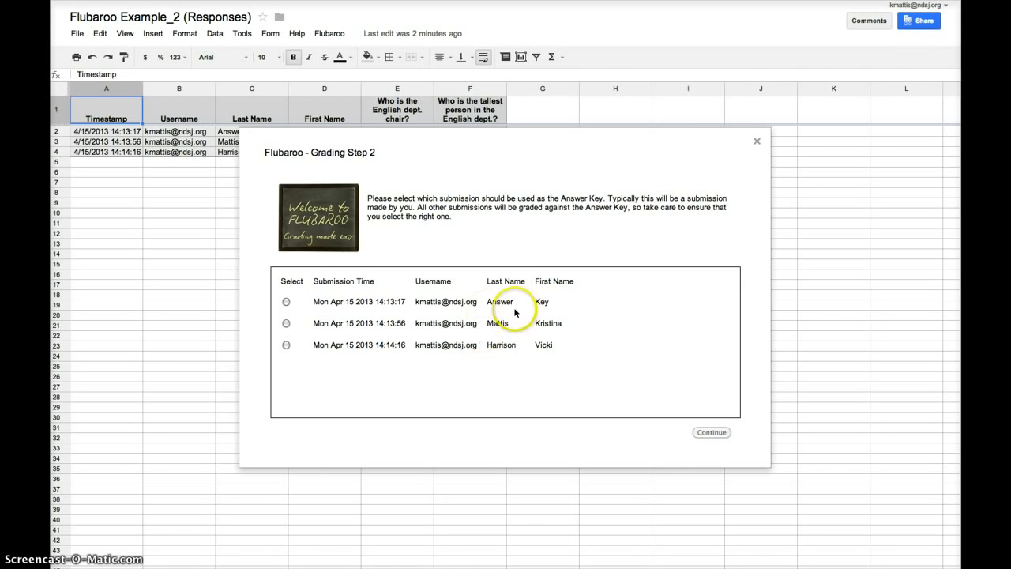
# Grade against the Answer Key submission and view the resulting Grades sheet.
pyautogui.click(286, 303)
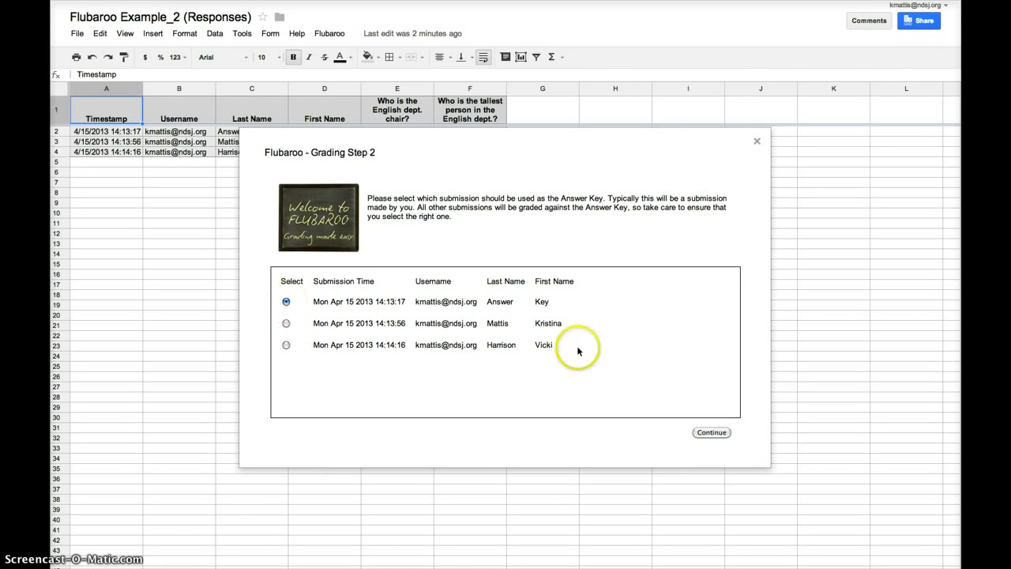
pyautogui.click(712, 433)
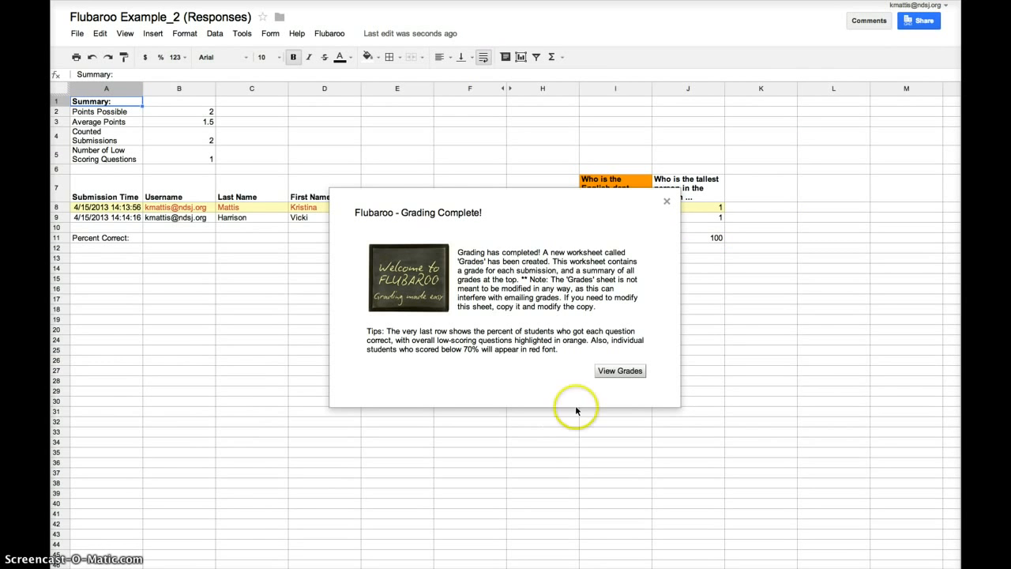
pyautogui.click(620, 371)
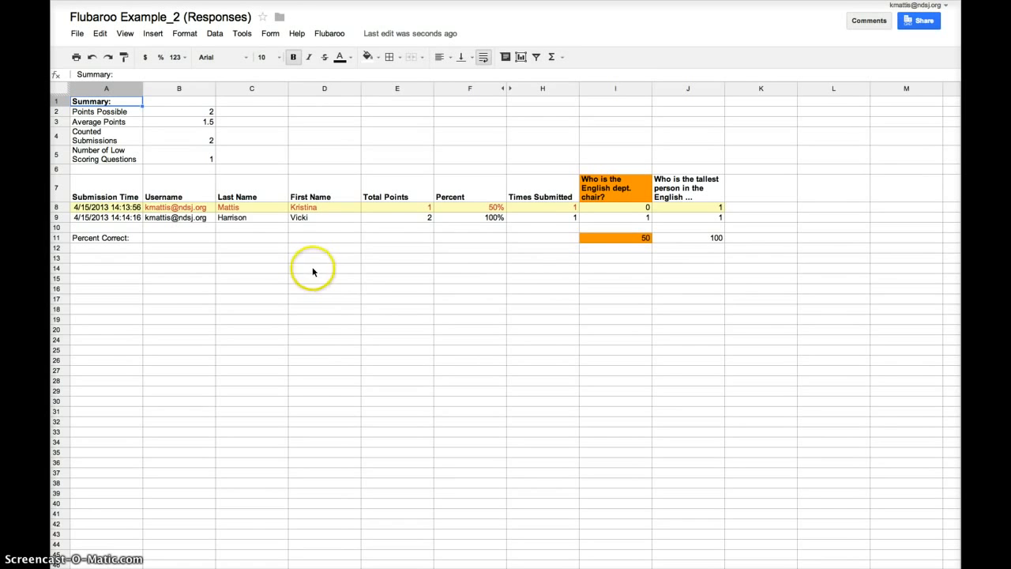
pyautogui.click(332, 32)
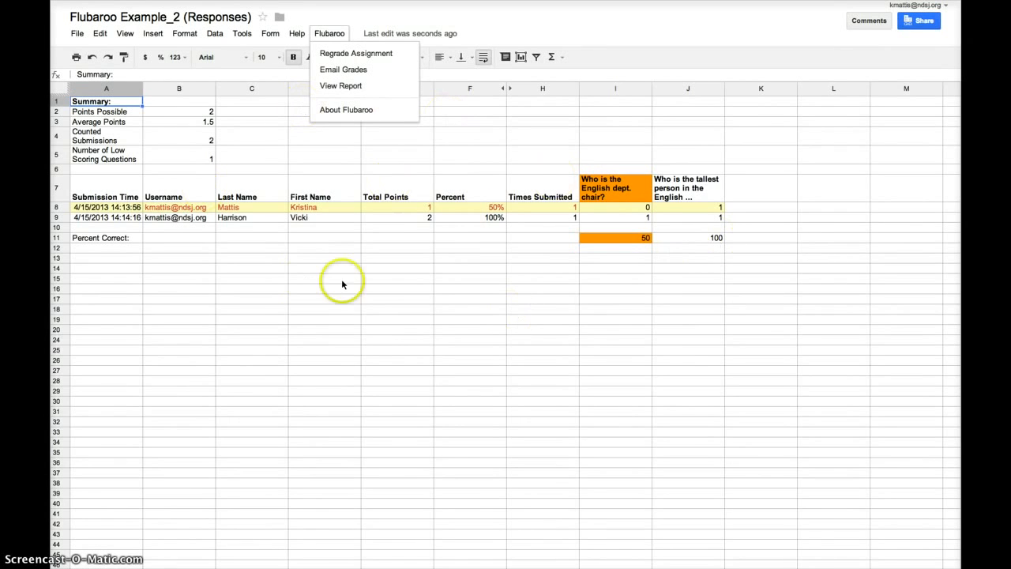
pyautogui.click(559, 32)
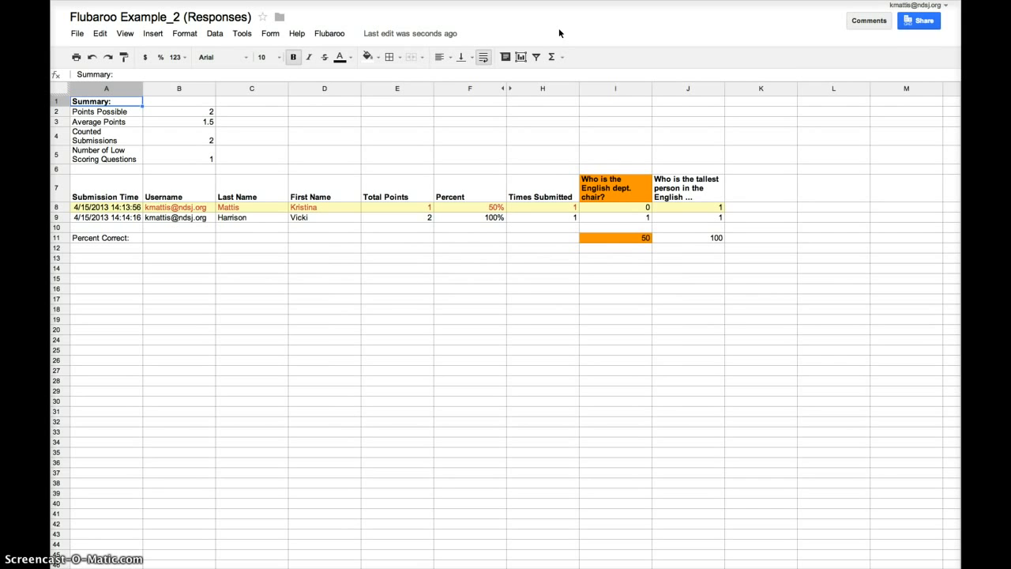